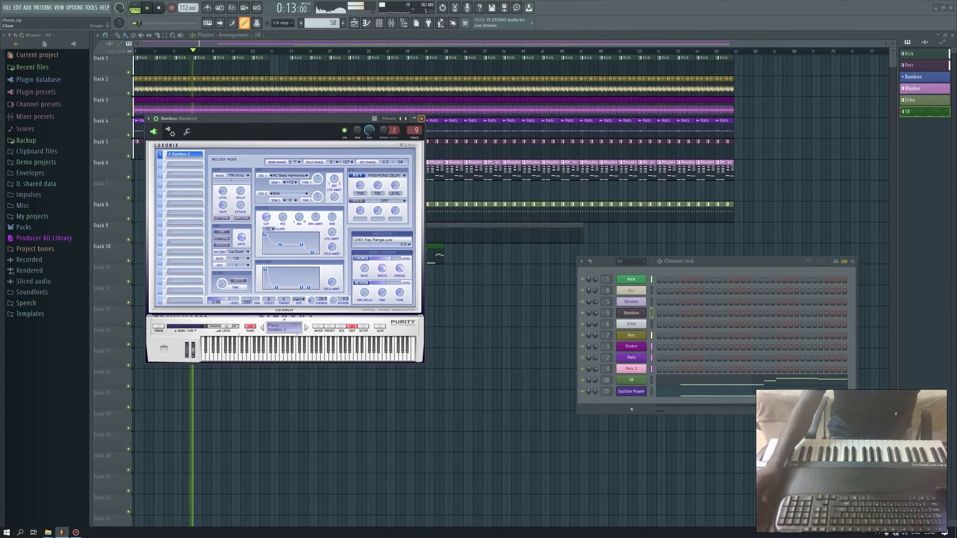
# Close the open plugin and rack windows and re-place the Pattern 6 clip on Track 9 at bar 33
pyautogui.moveTo(279, 118); pyautogui.dragTo(315, 302)
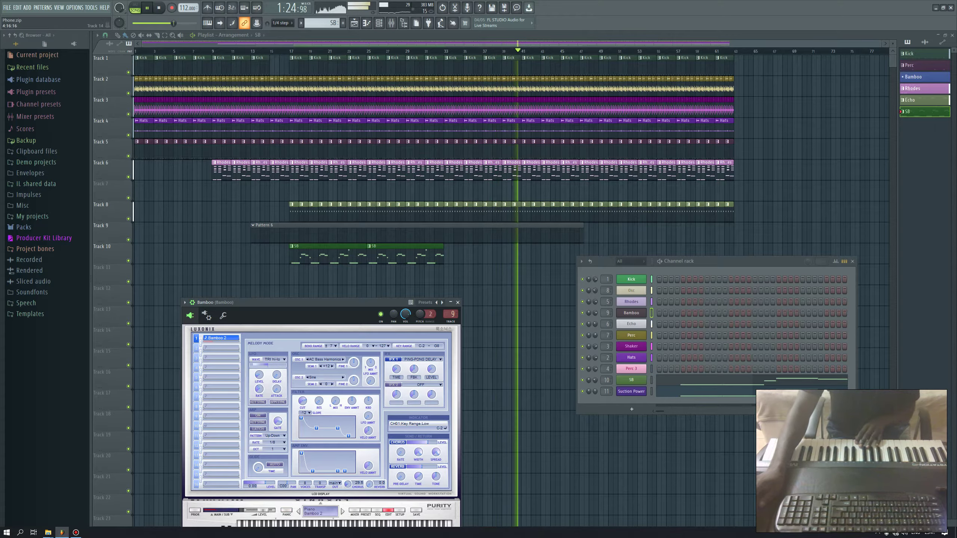
pyautogui.press('F12')
pyautogui.rightClick(449, 233)
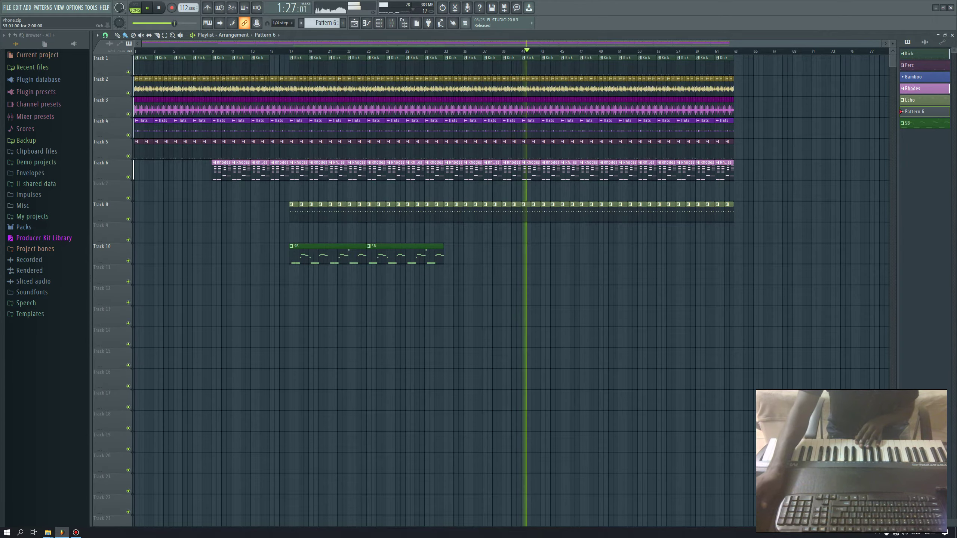
pyautogui.scroll(2, 449, 232)
pyautogui.click(449, 233)
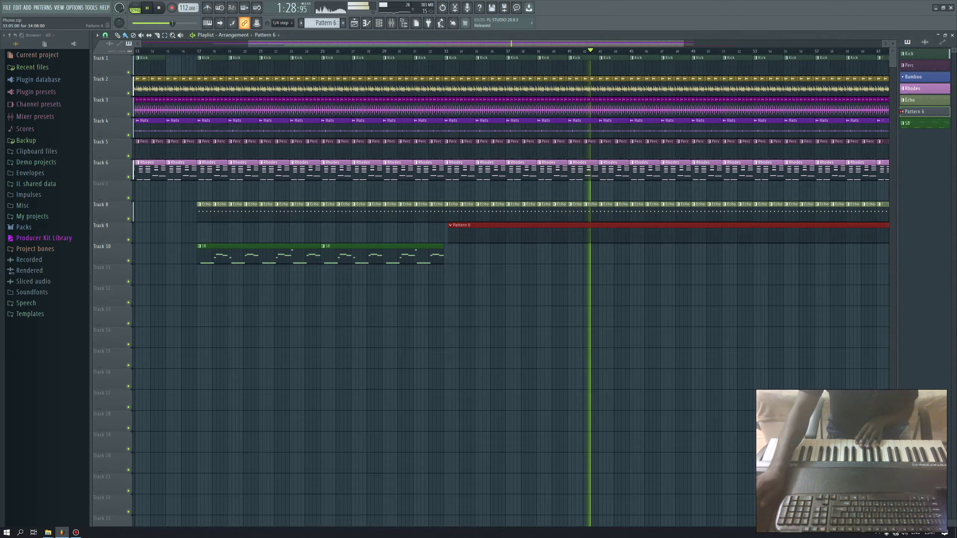
pyautogui.moveTo(465, 233); pyautogui.dragTo(461, 233)
pyautogui.scroll(2, 477, 50)
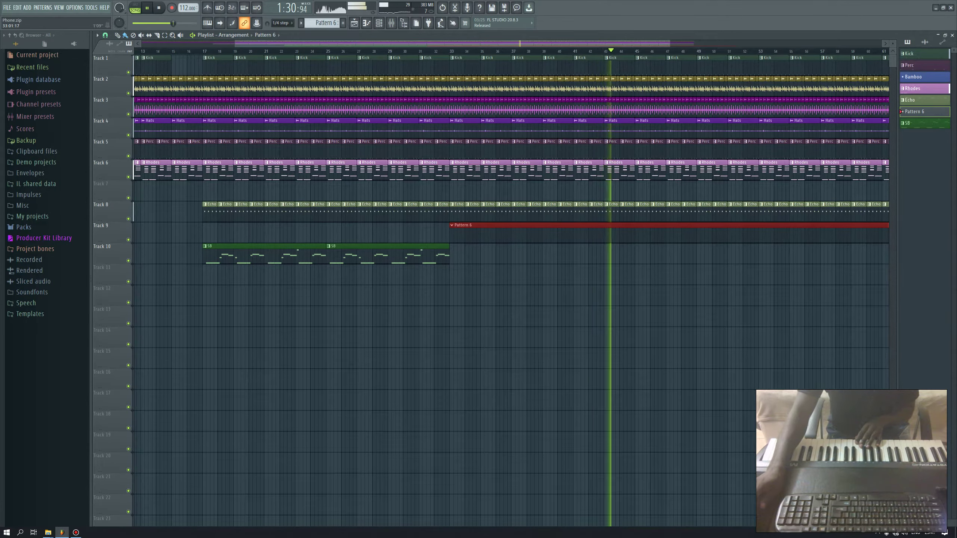
# Record a four-bar Bamboo melody into Pattern 6 from bar 33 with the metronome on, and switch the metronome off
pyautogui.click(537, 51)
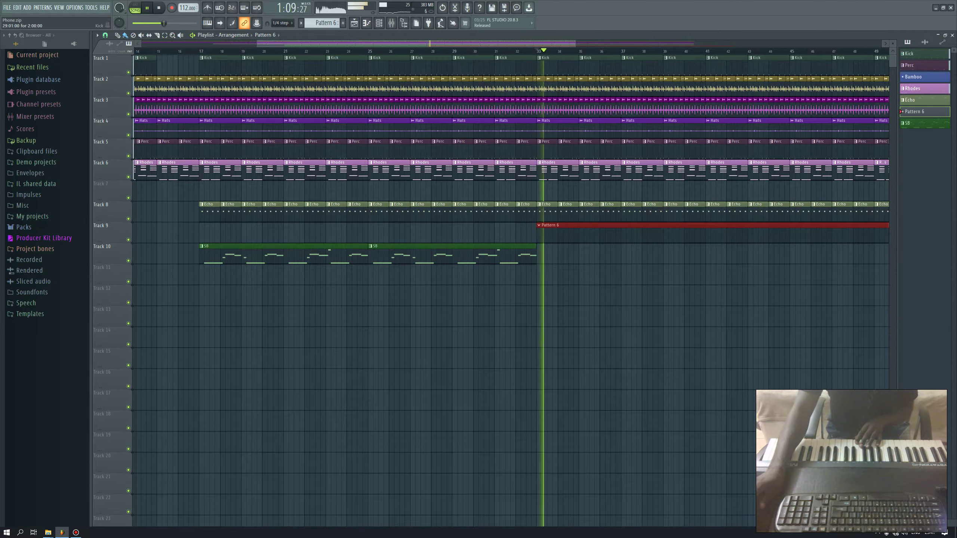
pyautogui.click(159, 8)
pyautogui.rightClick(173, 7)
pyautogui.press('Escape')
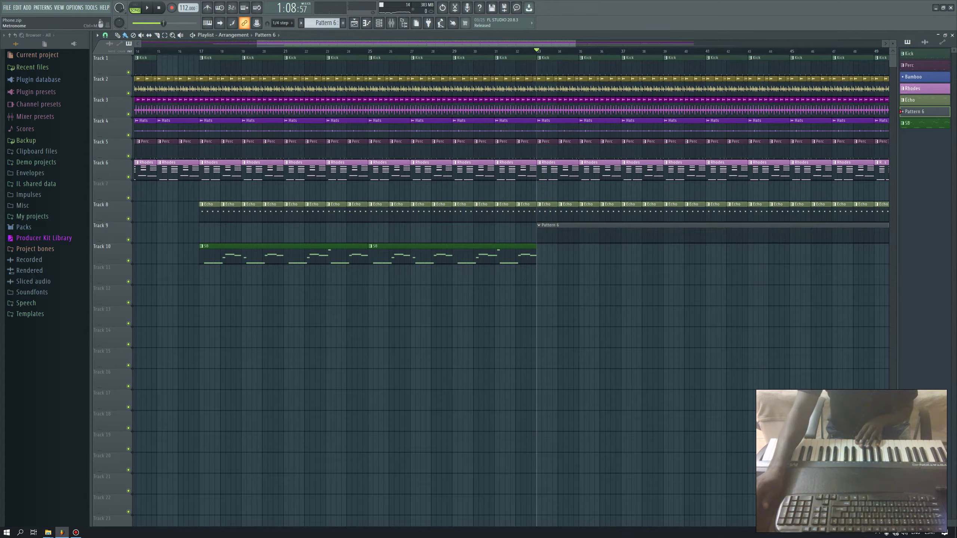
pyautogui.click(147, 8)
pyautogui.press('space')
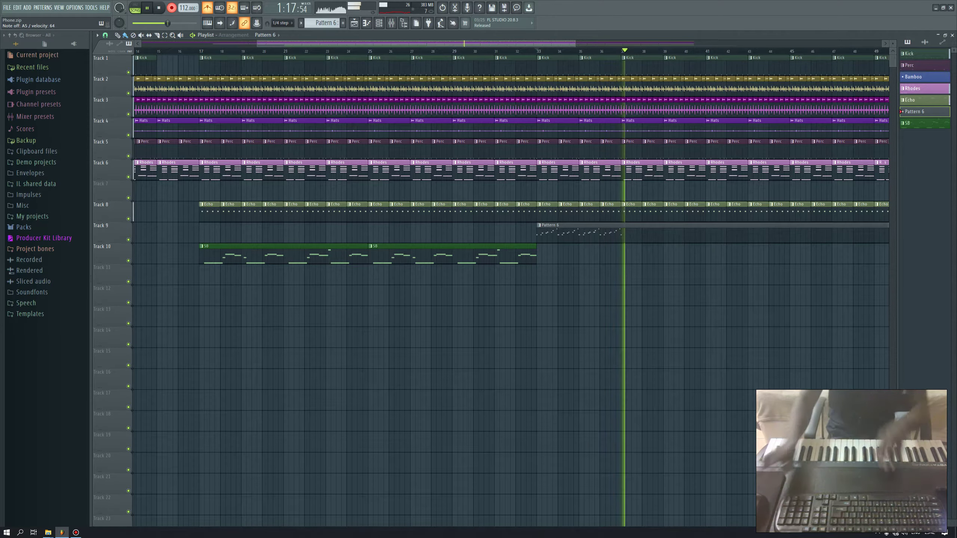
pyautogui.press('space')
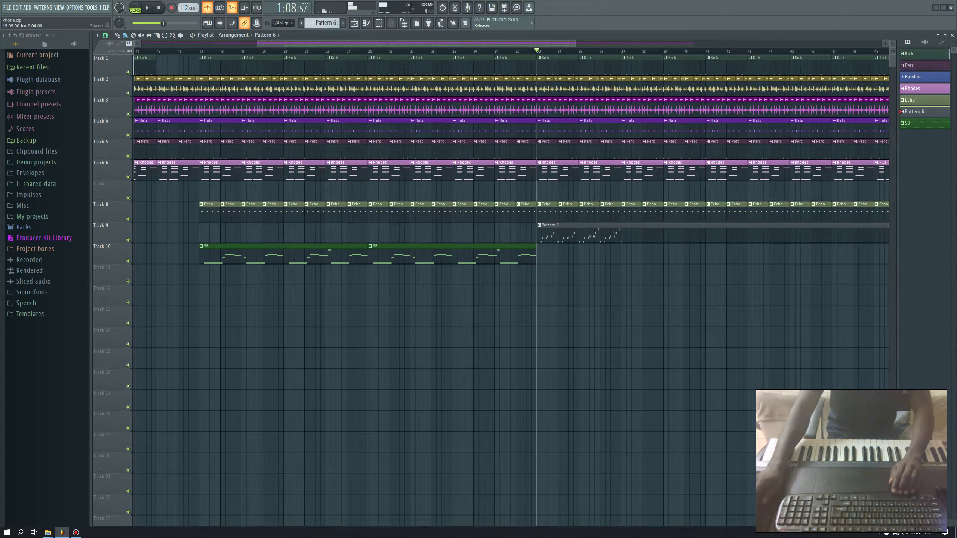
pyautogui.click(207, 8)
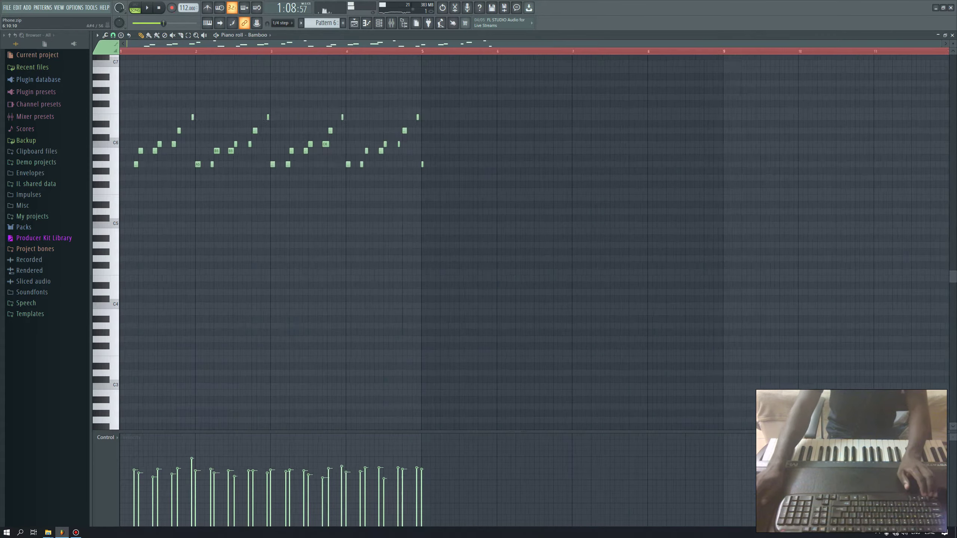
# Open the recorded Bamboo melody in the piano roll and quantize its notes to the grid
pyautogui.press('F7')
pyautogui.press('space')
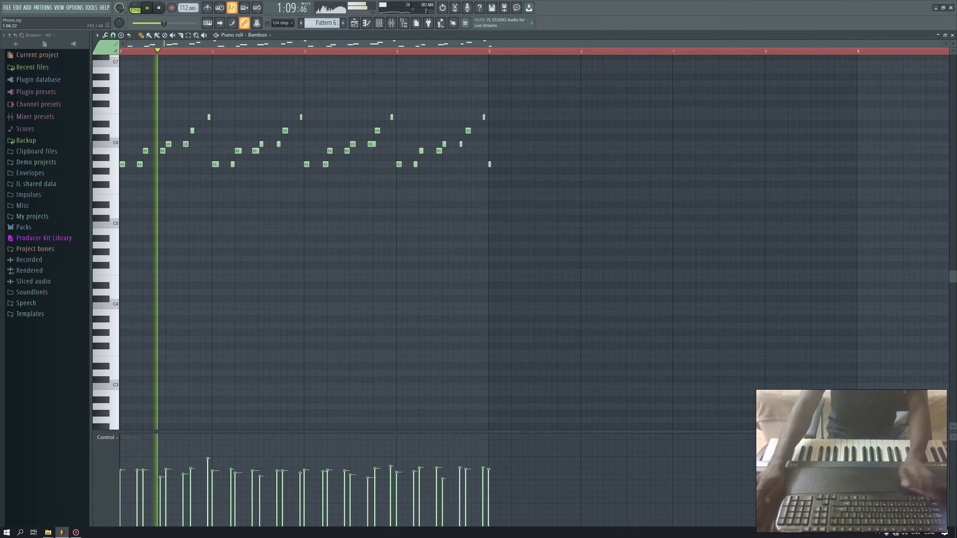
pyautogui.hotkey('alt', 'q')
pyautogui.click(275, 318)
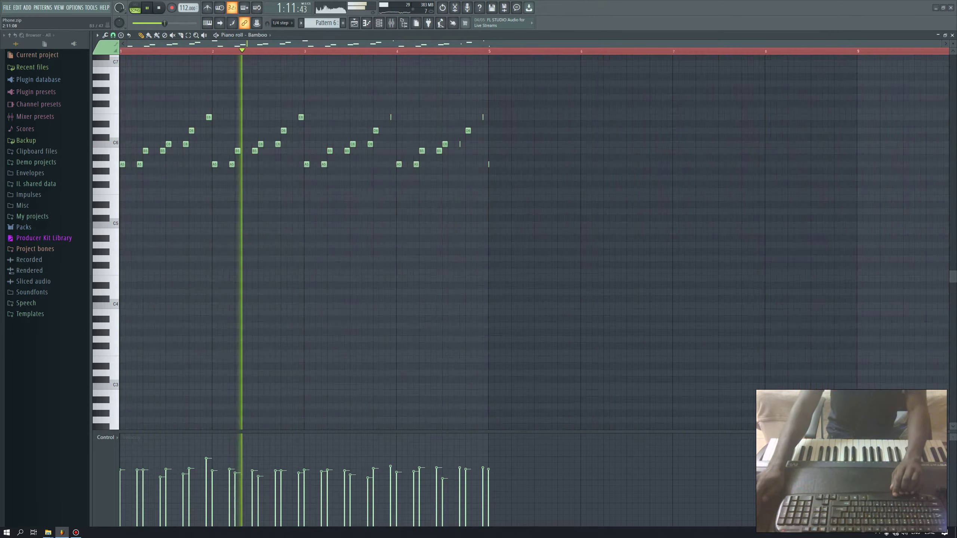
# Delete the melody notes in bars 3 and 4 and add a high A note near the end of bar 2
pyautogui.moveTo(564, 234); pyautogui.dragTo(304, 75)
pyautogui.press('Delete')
pyautogui.press('space')
pyautogui.press('space')
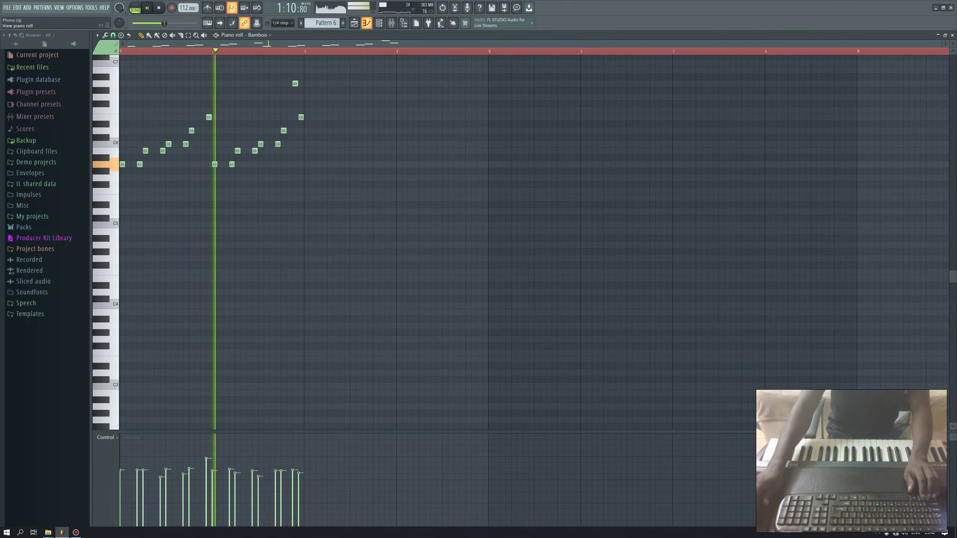
# Shorten the Pattern 6 clip on Track 9 in the playlist to two bars
pyautogui.press('F5')
pyautogui.scroll(-4, 375, 274)
pyautogui.press('space')
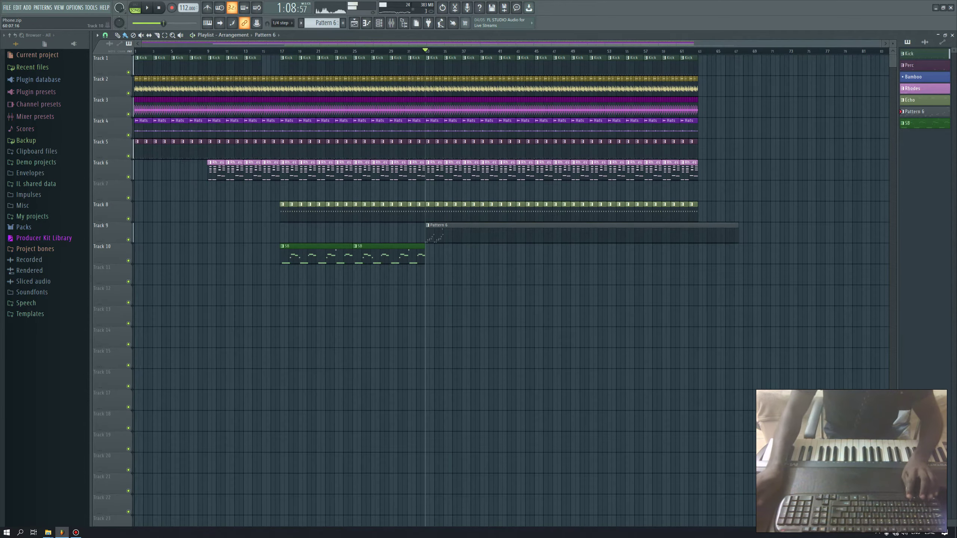
pyautogui.moveTo(737, 233); pyautogui.dragTo(470, 233)
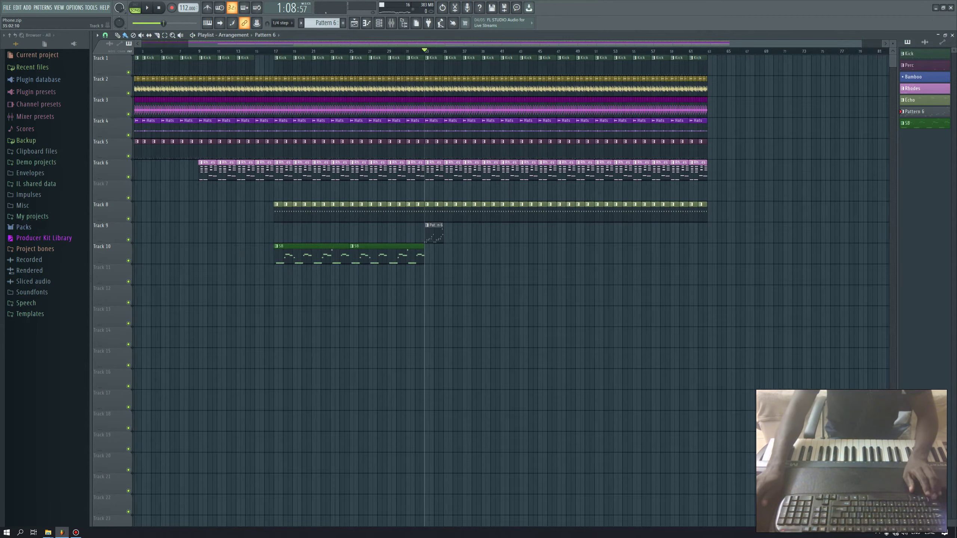
# Duplicate the Pattern 6 clip once directly after itself and rename the pattern as Bamboo
pyautogui.scroll(4, 442, 234)
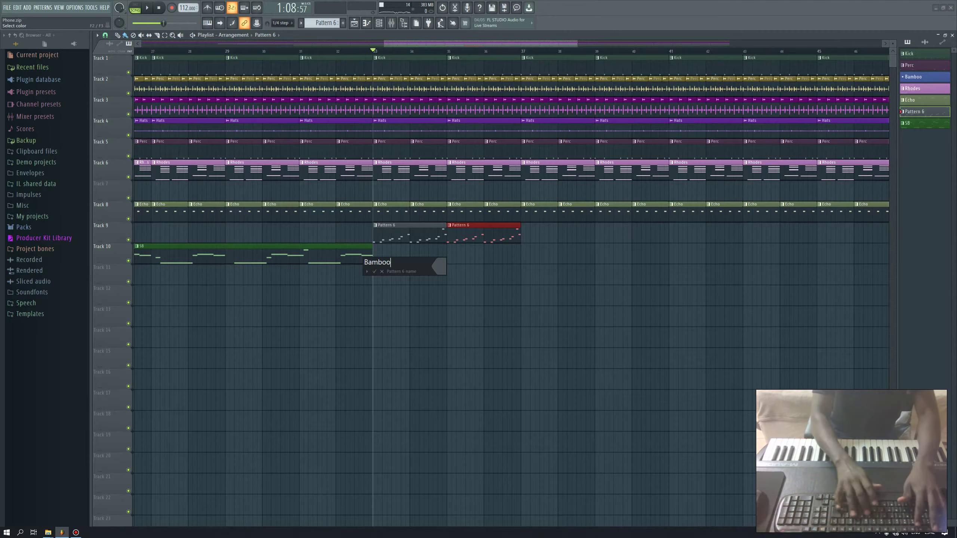
pyautogui.press('Return')
pyautogui.press('space')
# Duplicate the Bamboo clips along Track 9 until they reach bar 63, where the other tracks end
pyautogui.scroll(-4, 321, 318)
pyautogui.scroll(-3, 490, 234)
pyautogui.moveTo(445, 242); pyautogui.dragTo(400, 222)
pyautogui.hotkey('ctrl', 'b')
pyautogui.hotkey('ctrl', 'b')
pyautogui.hotkey('ctrl', 'b')
pyautogui.hotkey('ctrl', 'b')
pyautogui.hotkey('ctrl', 'b')
pyautogui.hotkey('ctrl', 'b')
pyautogui.hotkey('ctrl', 'd')
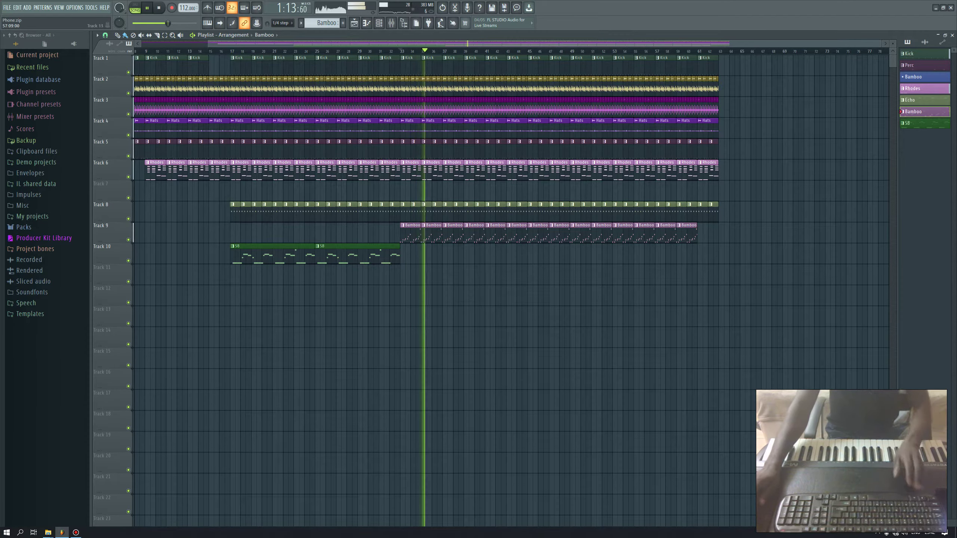
pyautogui.click(686, 225)
pyautogui.hotkey('ctrl', 'b')
pyautogui.hotkey('ctrl', 'd')
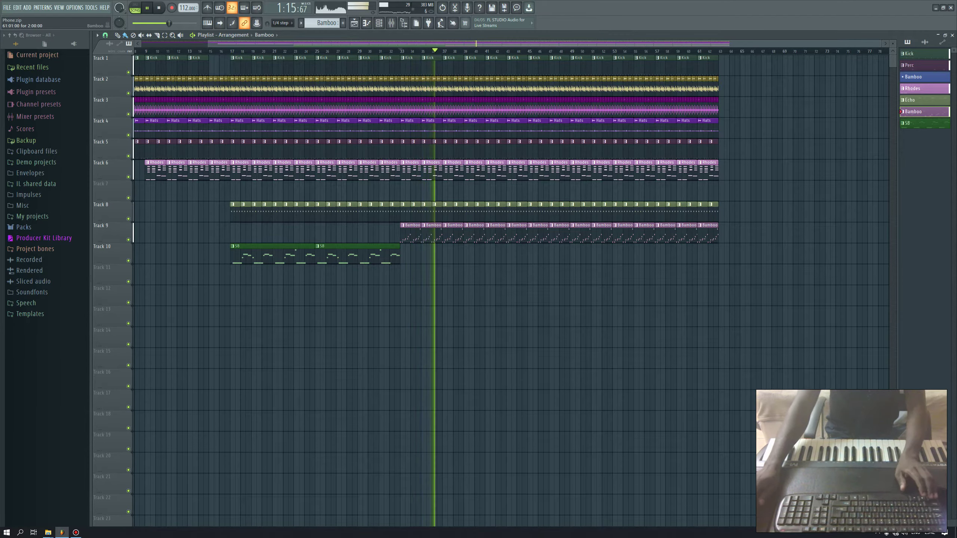
# Transpose the highest Bamboo note near the end of bar 2 down two octaves and reduce its velocity
pyautogui.press('F7')
pyautogui.keyDown('ctrl'); pyautogui.click(378, 84); pyautogui.keyUp('ctrl')
pyautogui.hotkey('ctrl', 'Down')
pyautogui.hotkey('ctrl', 'Down')
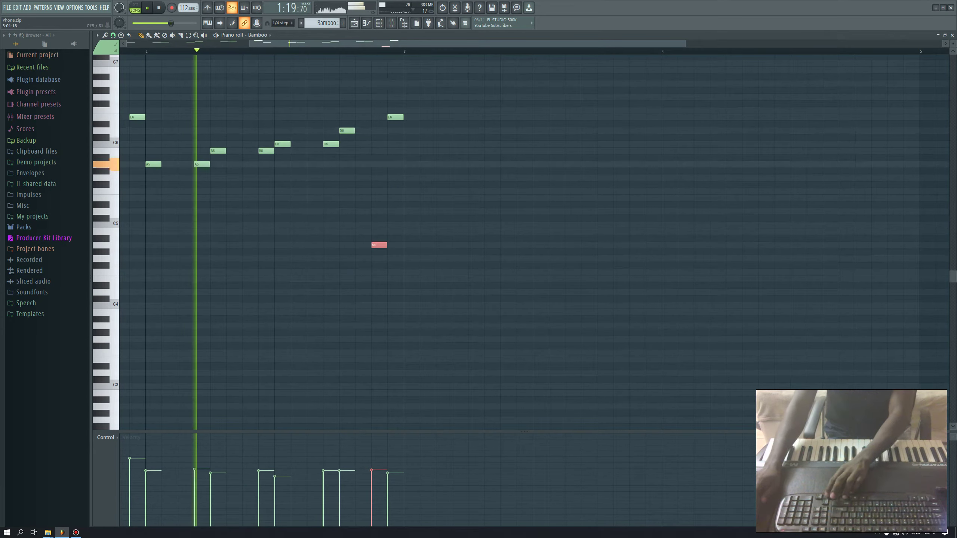
pyautogui.hotkey('ctrl', 'd')
pyautogui.scroll(-2, 490, 218)
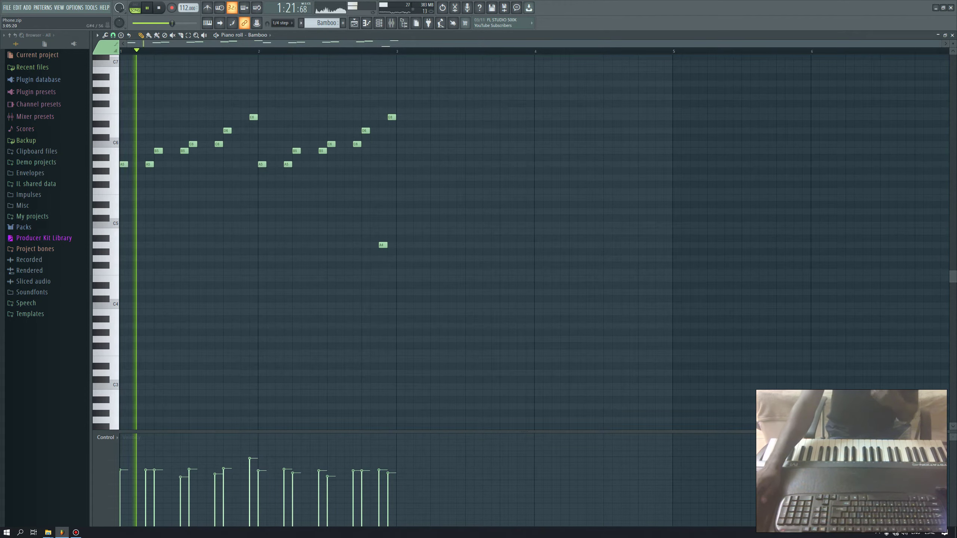
pyautogui.moveTo(386, 235); pyautogui.dragTo(385, 248)
pyautogui.scroll(-8, 384, 246)
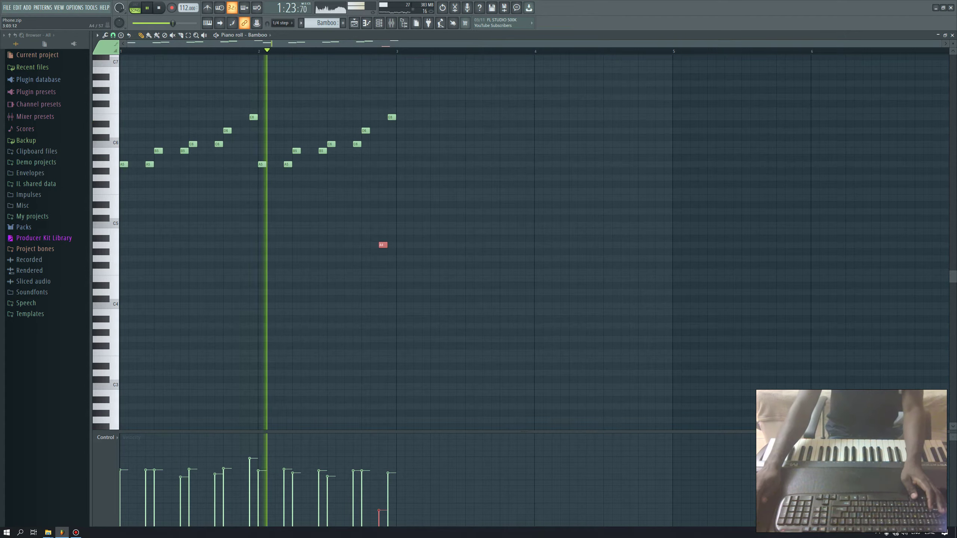
# Add a quiet E note in the second half of bar 1 and transpose it down one octave
pyautogui.click(438, 232)
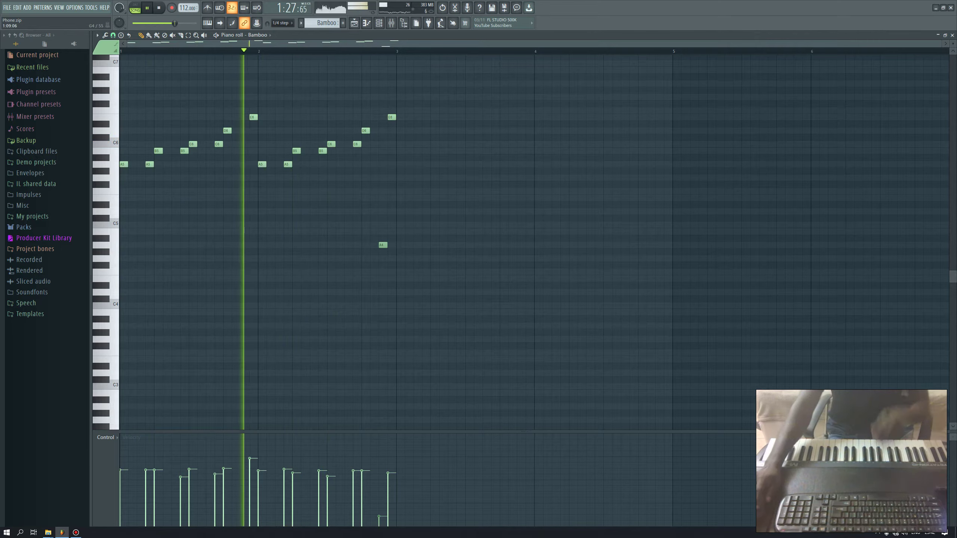
pyautogui.press('space')
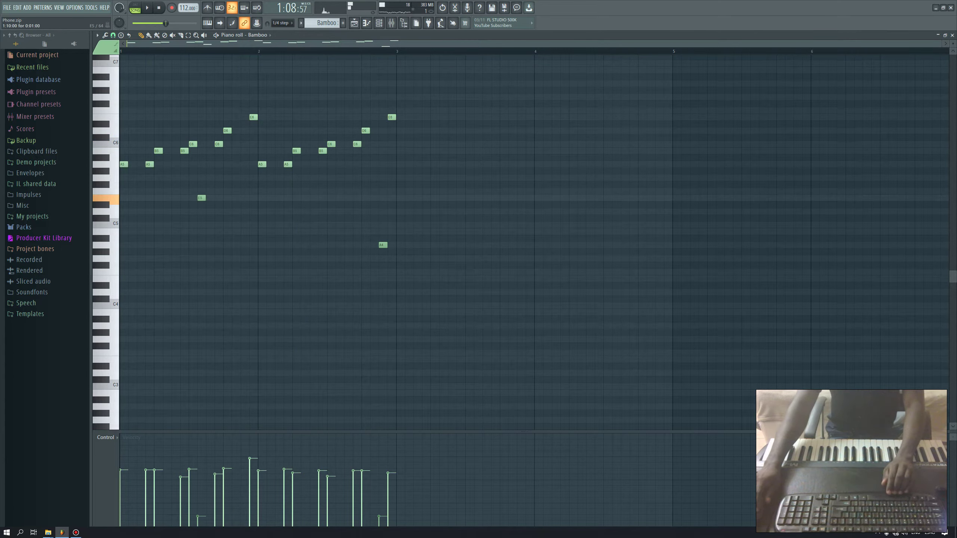
pyautogui.press('space')
pyautogui.keyDown('ctrl'); pyautogui.click(210, 198); pyautogui.keyUp('ctrl')
pyautogui.press('space')
pyautogui.press('space')
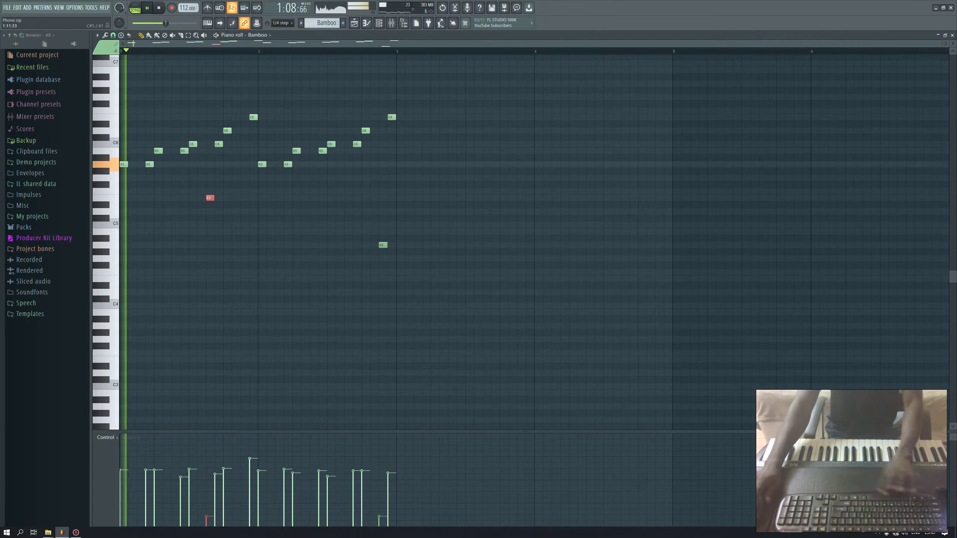
pyautogui.hotkey('ctrl', 'Down')
pyautogui.hotkey('ctrl', 'd')
# Add a low A note near the end of bar 1 and reduce the velocity of the three low notes
pyautogui.press('space')
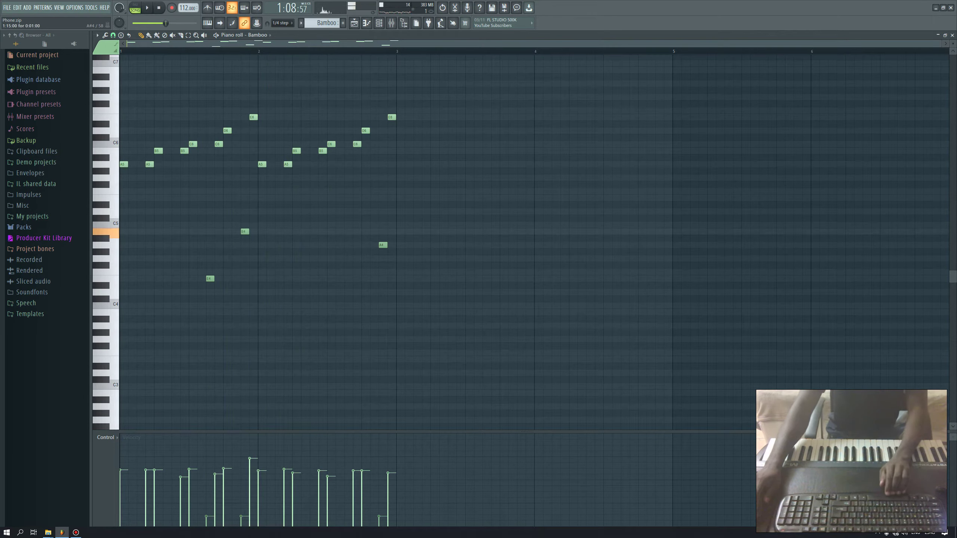
pyautogui.press('space')
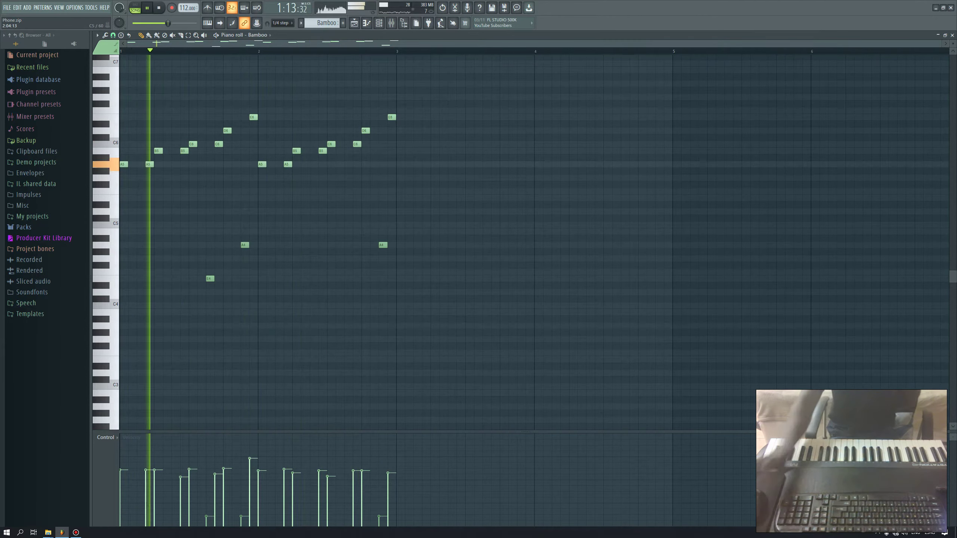
pyautogui.moveTo(152, 227); pyautogui.dragTo(399, 261)
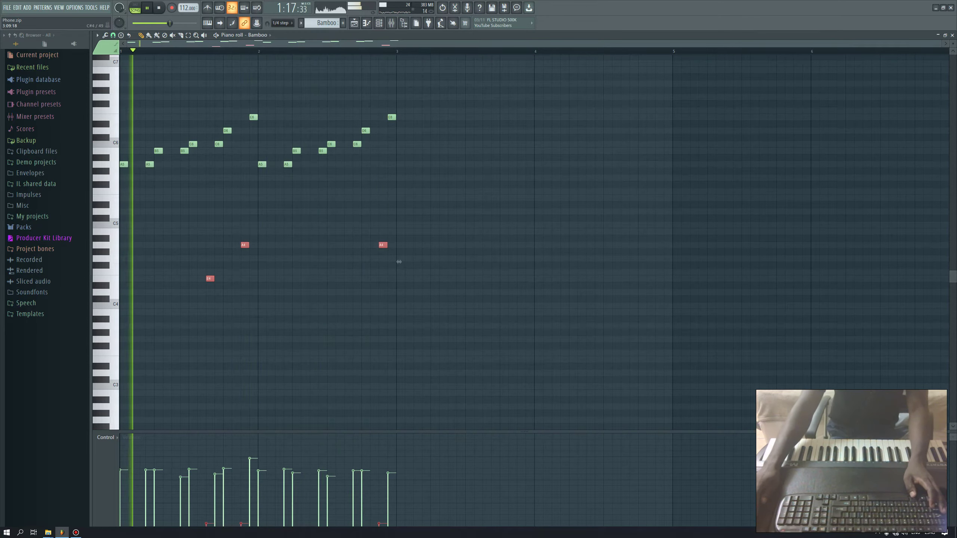
pyautogui.hotkey('ctrl', 'd')
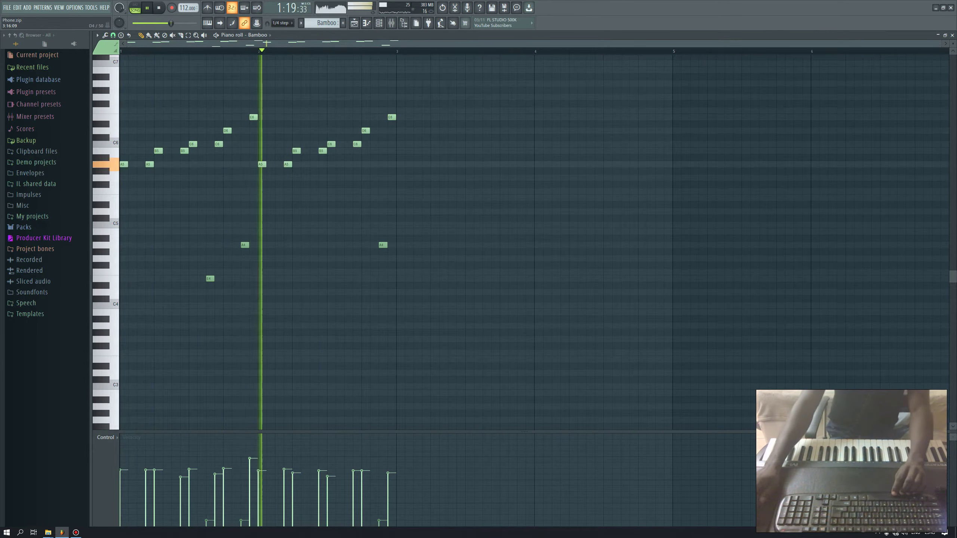
# Return to the playlist and place three consecutive SB clips on Track 10 starting at bar 41
pyautogui.click(952, 35)
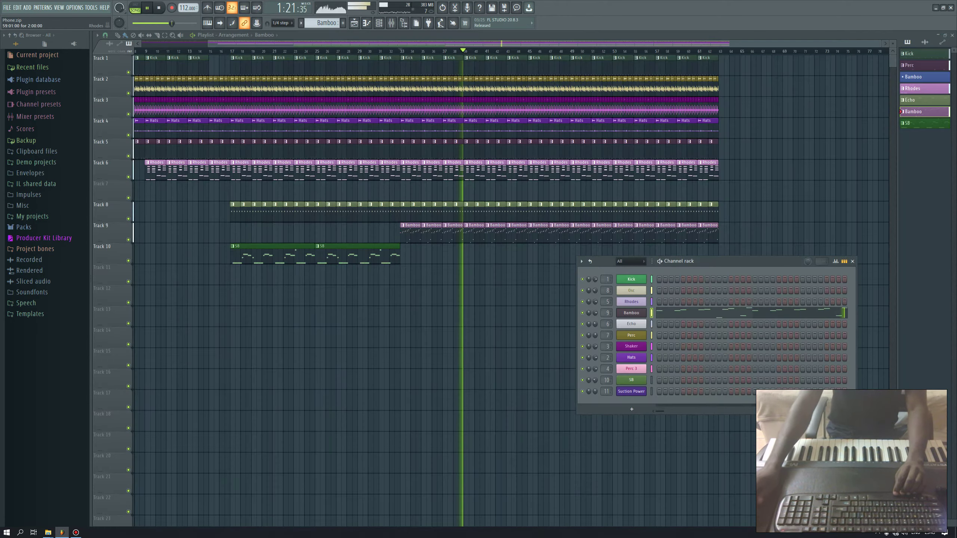
pyautogui.rightClick(439, 295)
pyautogui.click(377, 254)
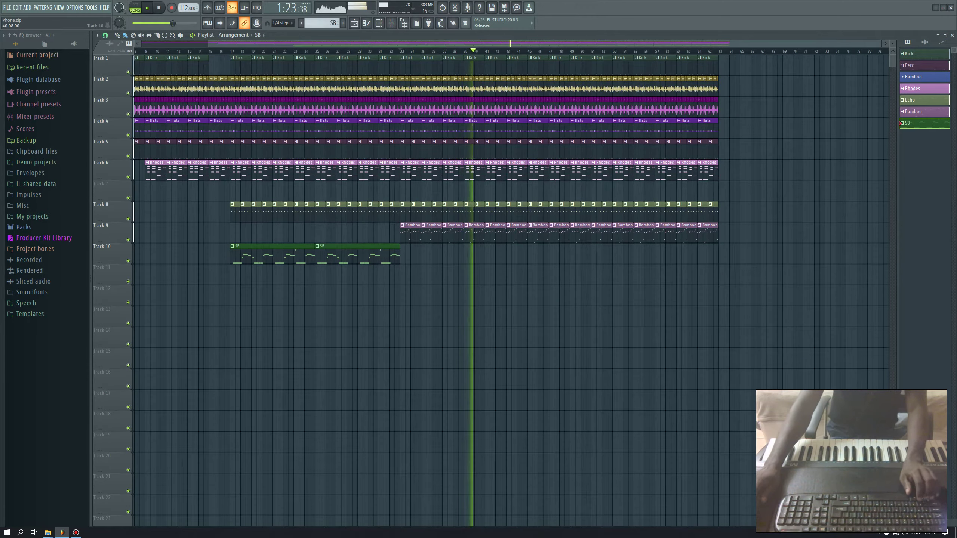
pyautogui.scroll(3, 475, 253)
pyautogui.click(505, 253)
pyautogui.scroll(-3, 527, 254)
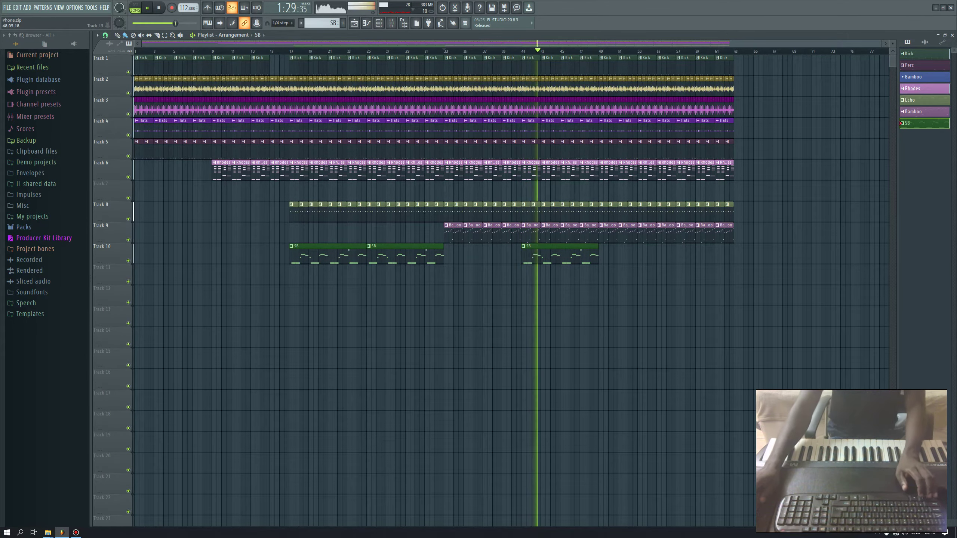
pyautogui.click(603, 255)
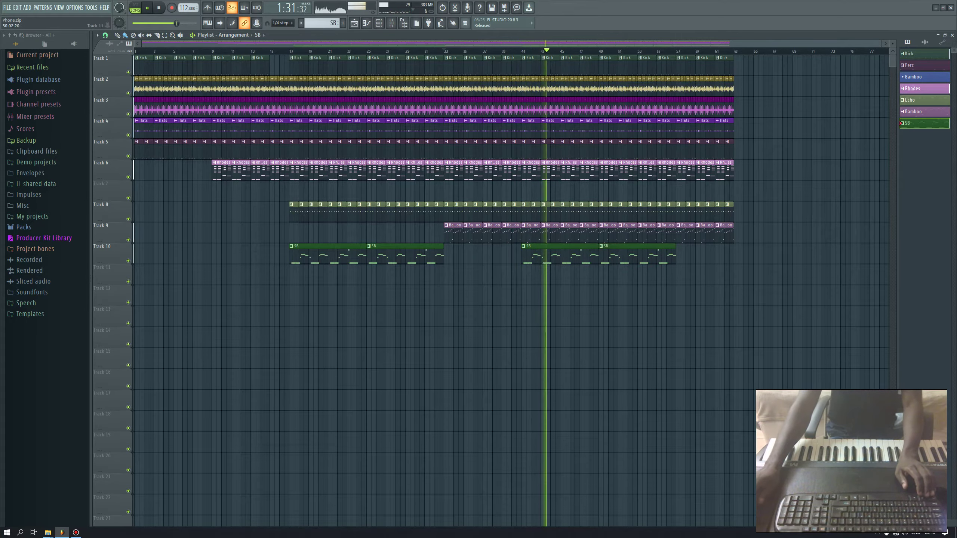
pyautogui.click(678, 254)
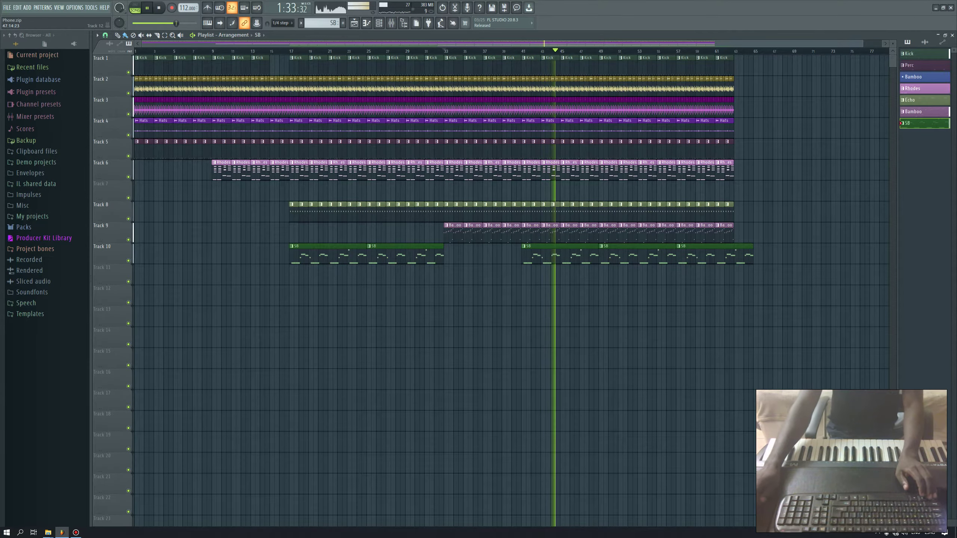
# Duplicate the last two bars of clips on Tracks 1 to 9 so they extend to bar 65
pyautogui.scroll(3, 759, 271)
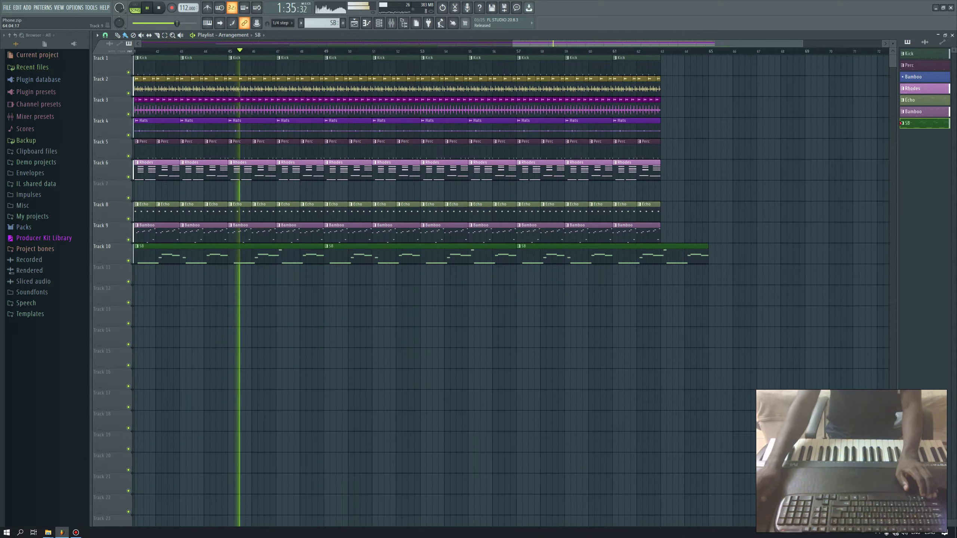
pyautogui.moveTo(678, 243); pyautogui.dragTo(613, 55)
pyautogui.scroll(4, 637, 151)
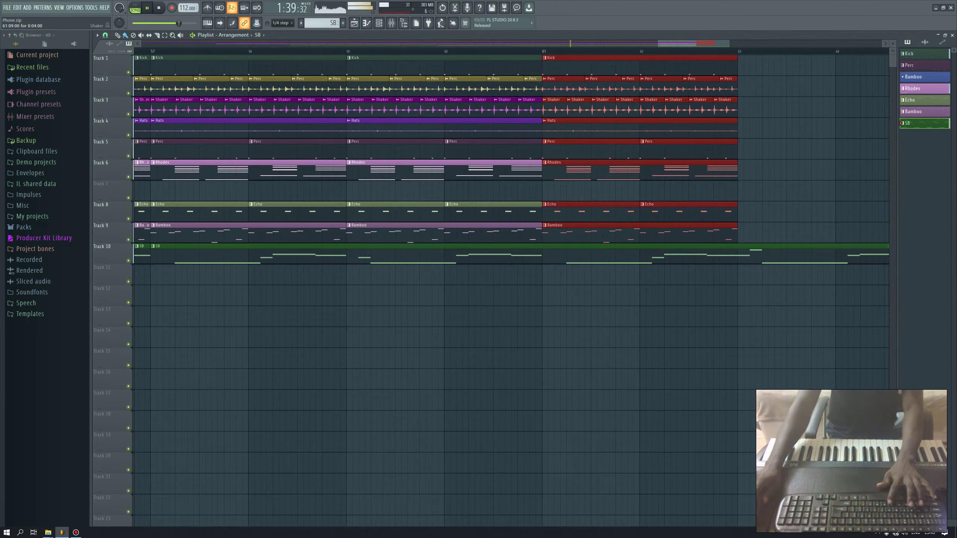
pyautogui.hotkey('ctrl', 'b')
pyautogui.scroll(-6, 610, 151)
pyautogui.keyDown('ctrl'); pyautogui.click(620, 296); pyautogui.keyUp('ctrl')
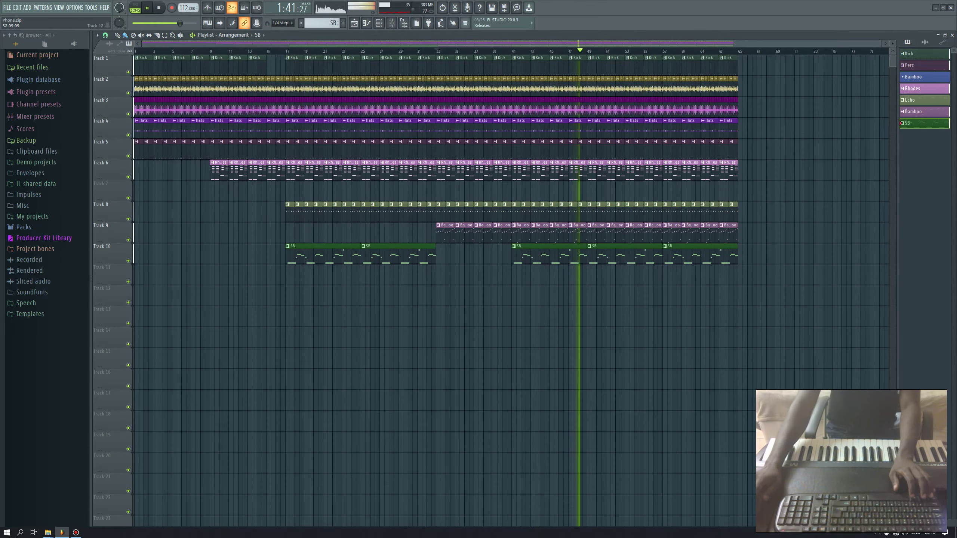
# Bring up the channel rack for the Rhodes pattern, stop playback and audition the Osc and Echo sounds
pyautogui.click(478, 170)
pyautogui.press('F6')
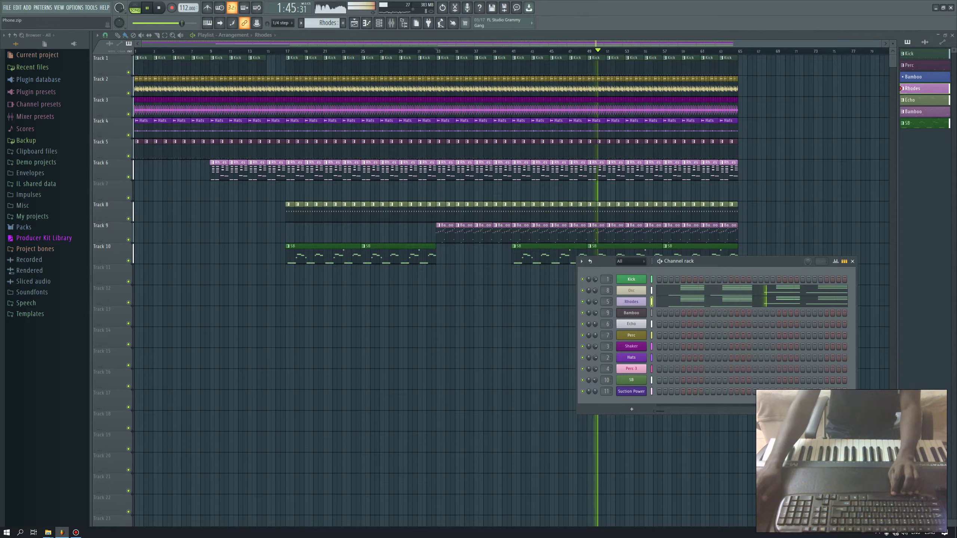
pyautogui.moveTo(716, 261); pyautogui.dragTo(437, 302)
pyautogui.press('space')
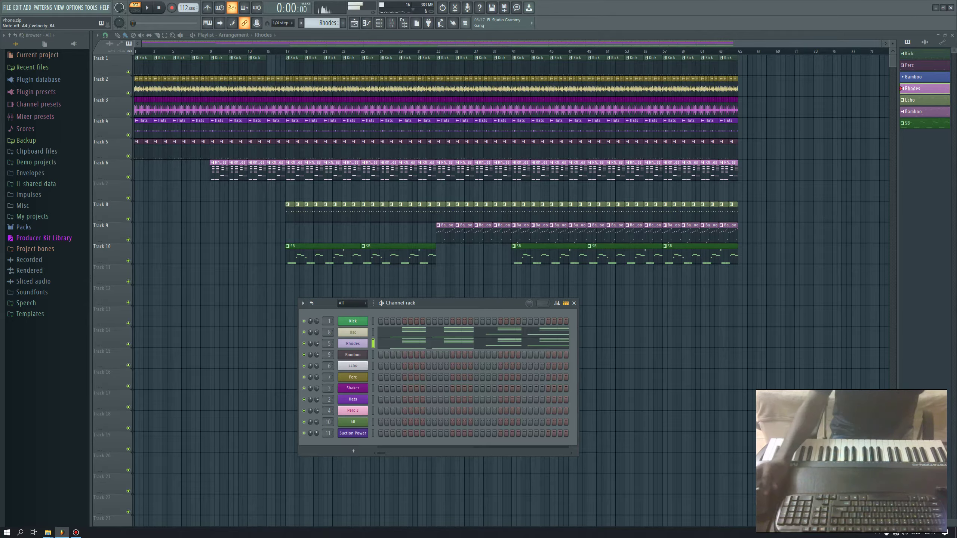
pyautogui.click(373, 332)
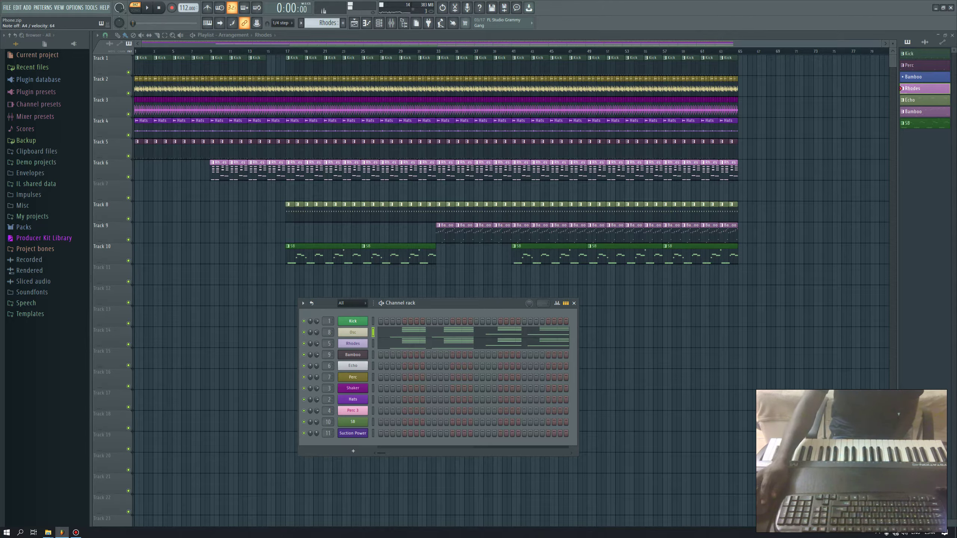
pyautogui.click(373, 365)
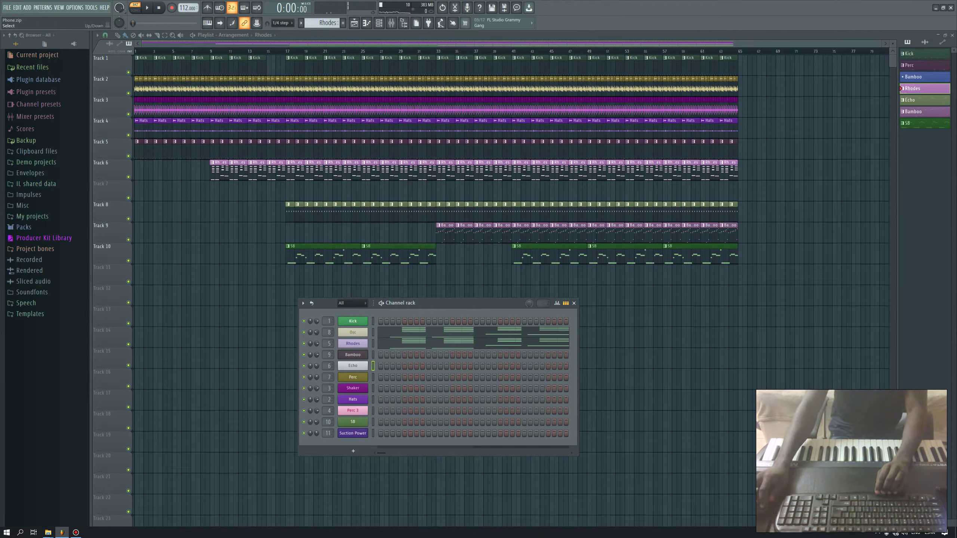
pyautogui.click(373, 411)
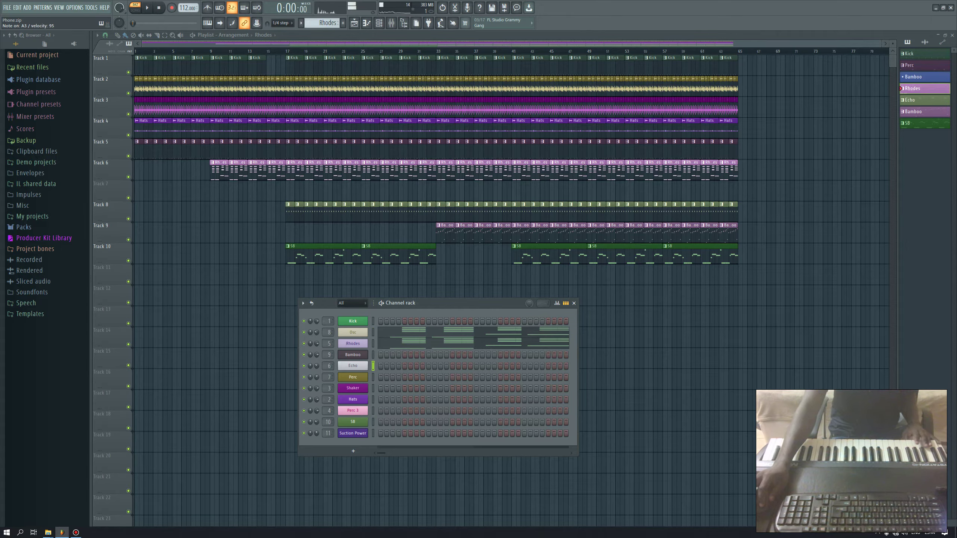
# Inspect the sample settings of the Perc, Shaker, Hats and Perc 3 channels, and close all the open windows
pyautogui.click(352, 376)
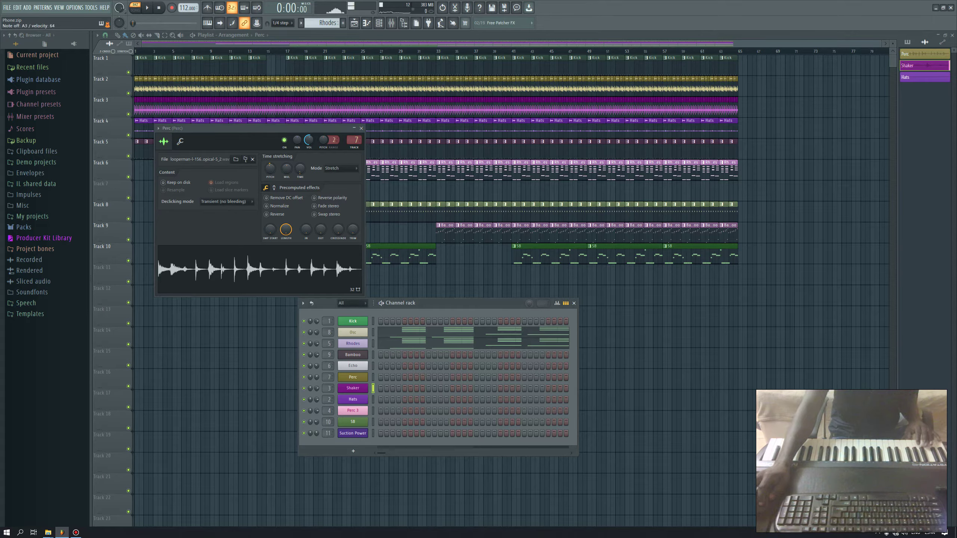
pyautogui.click(353, 388)
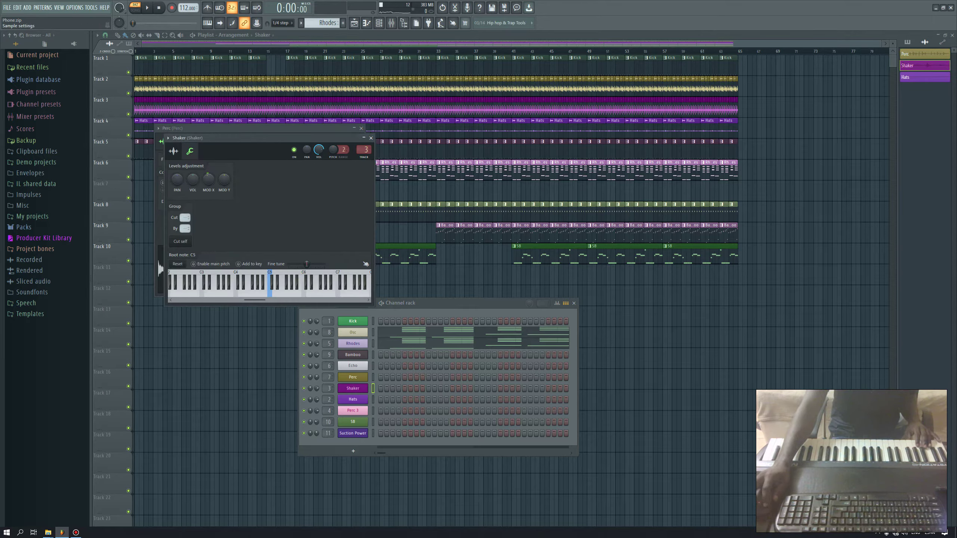
pyautogui.click(173, 151)
pyautogui.click(353, 399)
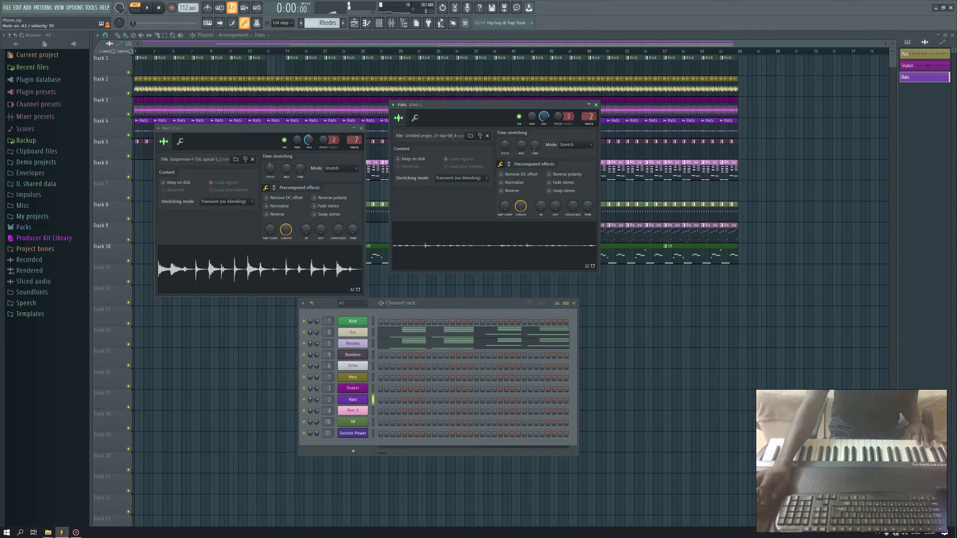
pyautogui.click(353, 410)
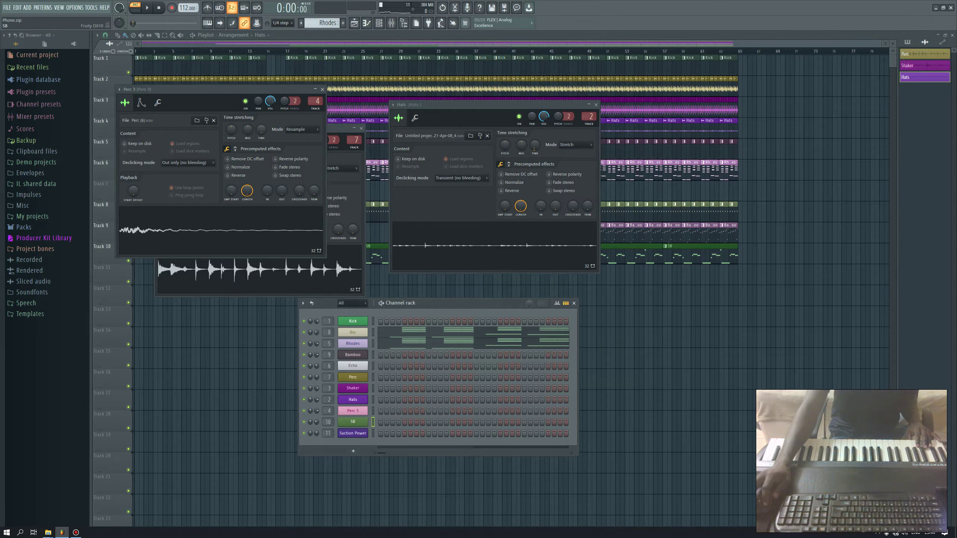
pyautogui.click(352, 421)
pyautogui.press('F12')
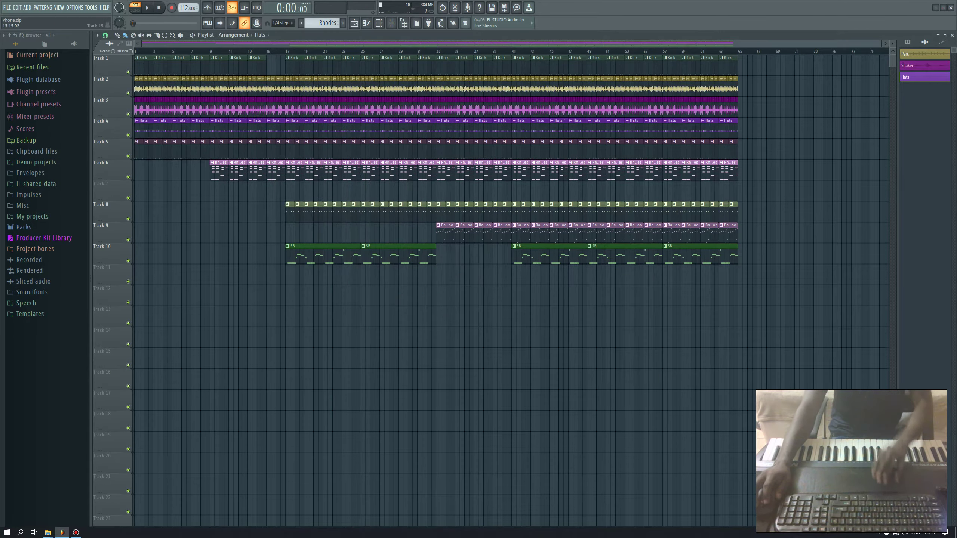
# Switch playback to song mode and play the arrangement from the start
pyautogui.press('space')
pyautogui.hscroll(3, 517, 379)
pyautogui.press('l')
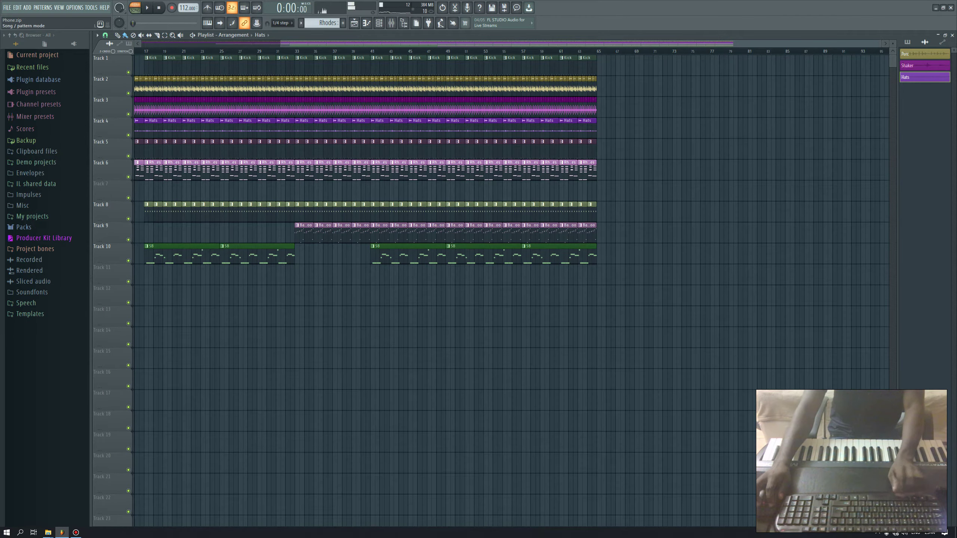
pyautogui.hscroll(-3, 518, 379)
pyautogui.press('space')
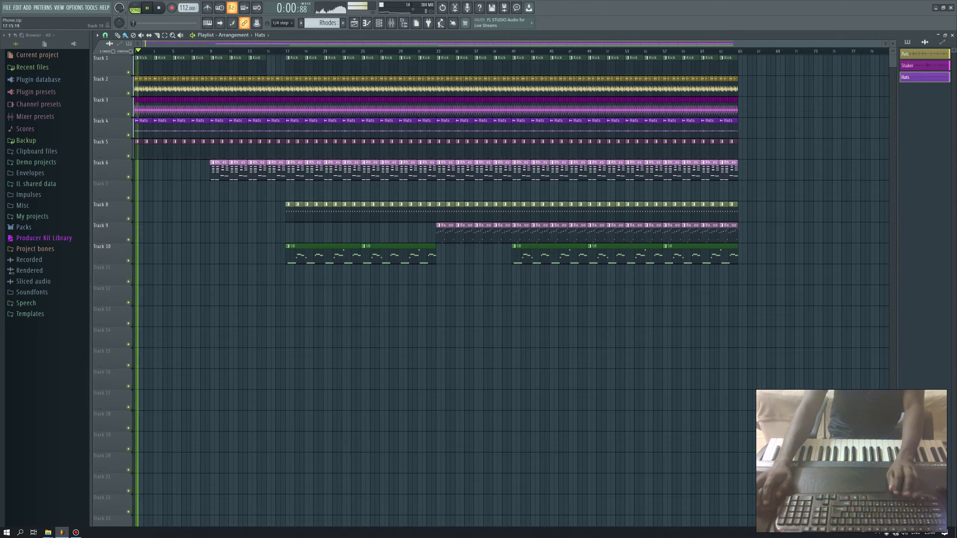
# Check the track levels in the mixer while the arrangement plays
pyautogui.press('F9')
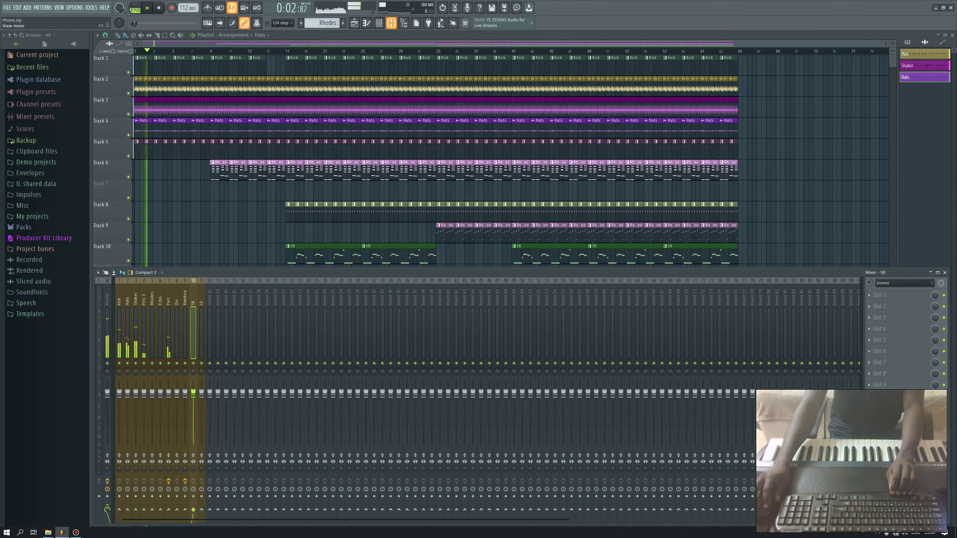
pyautogui.scroll(10, 226, 286)
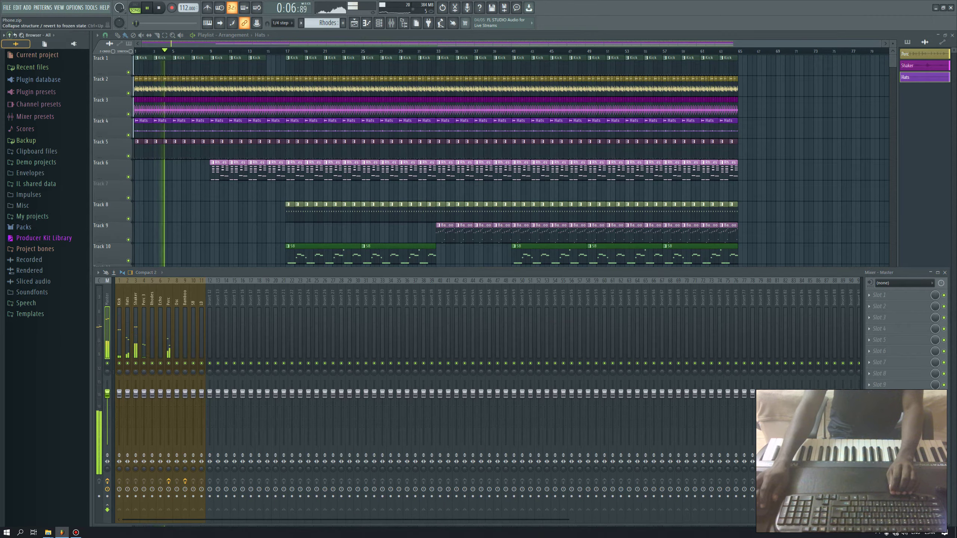
pyautogui.moveTo(91, 188); pyautogui.dragTo(89, 189)
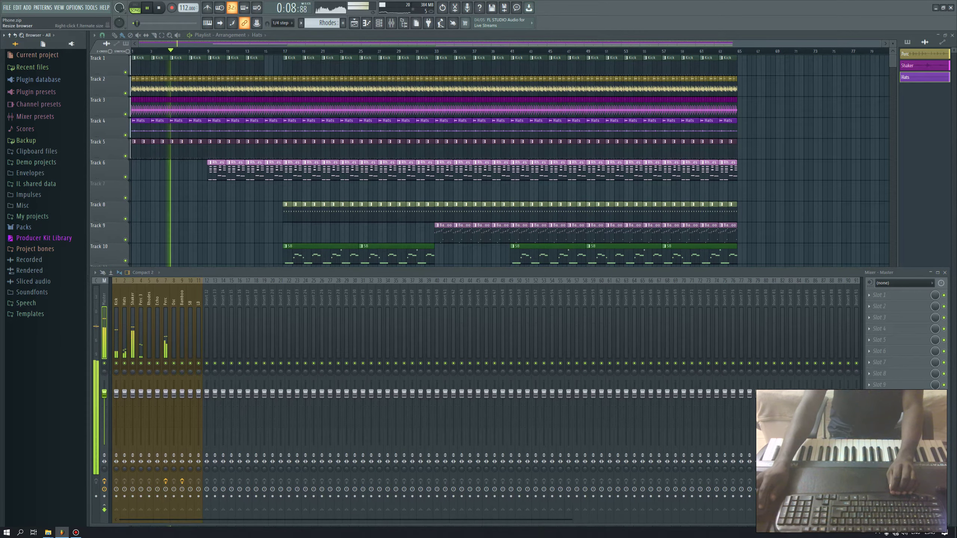
pyautogui.moveTo(213, 272); pyautogui.dragTo(212, 271)
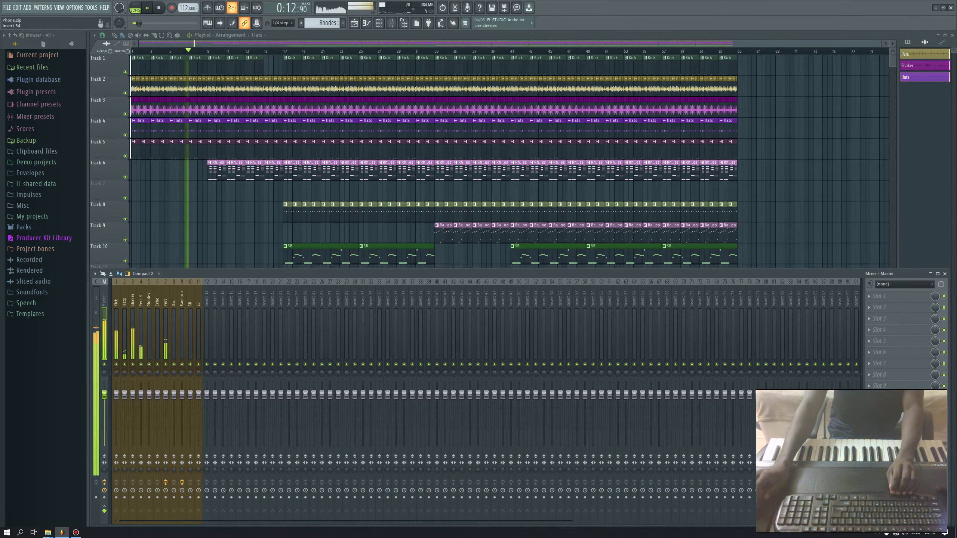
pyautogui.press('F9')
# Clone the Osc channel in the channel rack and close the cloned instrument's window
pyautogui.press('F6')
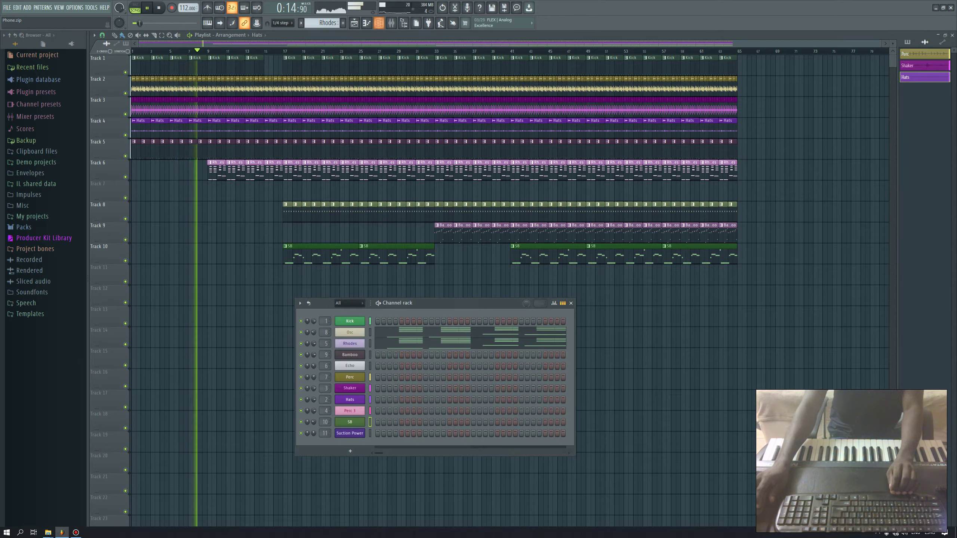
pyautogui.rightClick(350, 332)
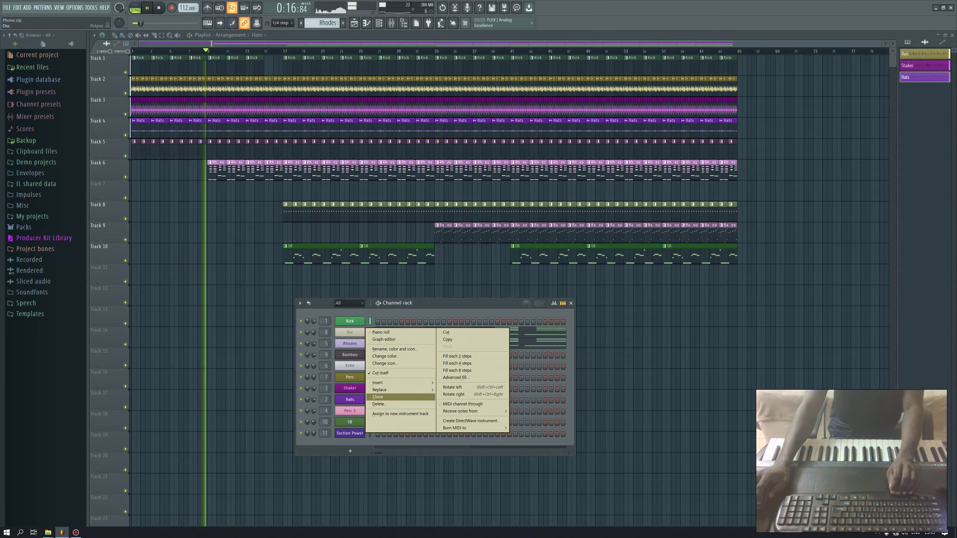
pyautogui.click(384, 397)
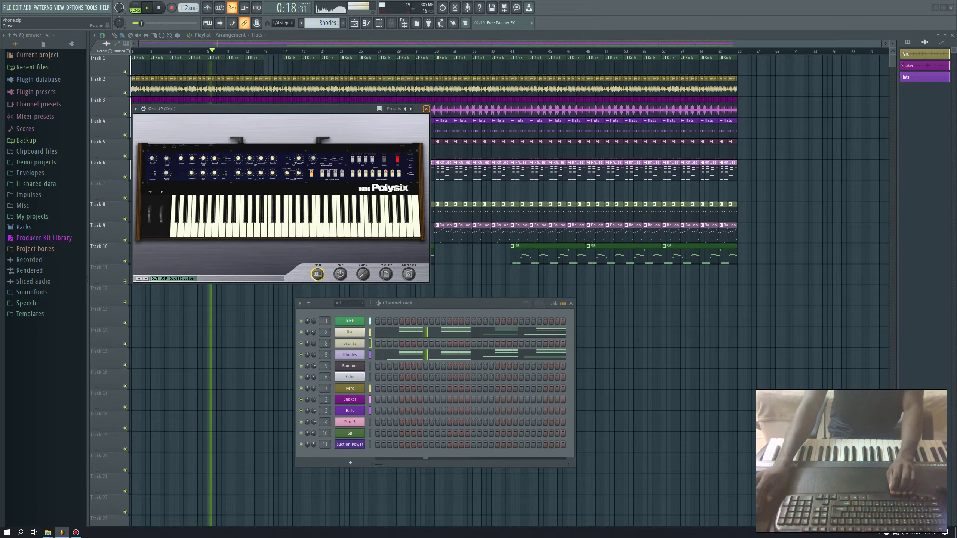
pyautogui.press('Escape')
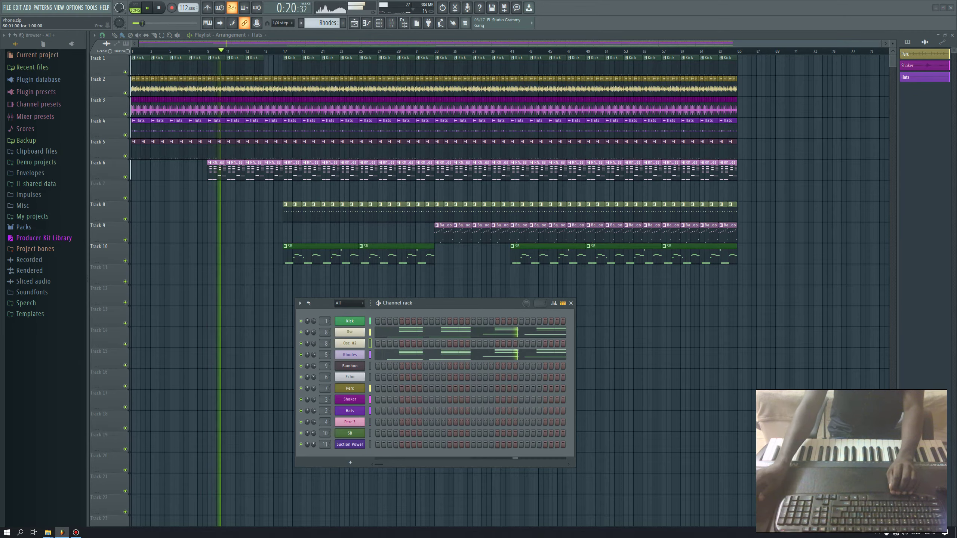
pyautogui.press('F6')
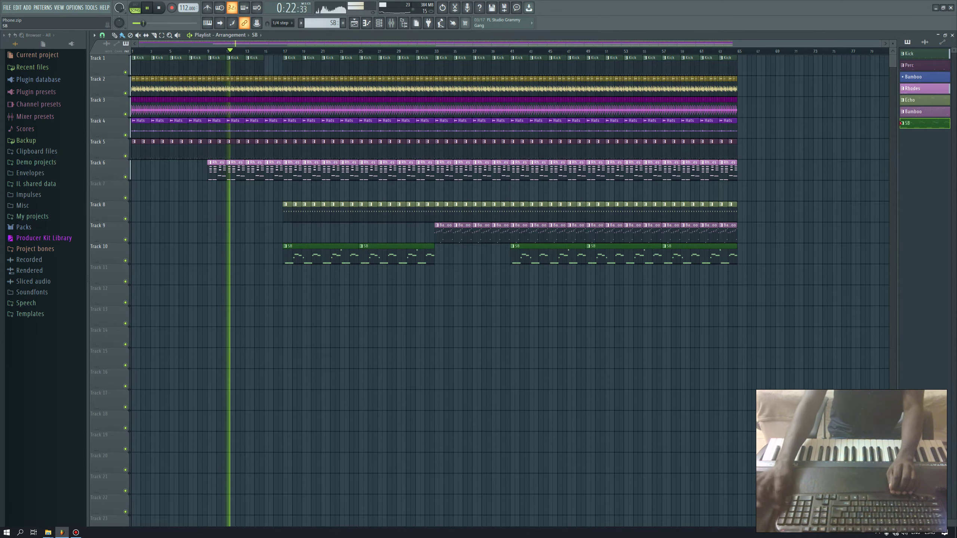
# Create the new pattern Pattern 9, place it on Track 9 at bar 11 and record a short repeating melody with the cloned Osc channel
pyautogui.press('F4')
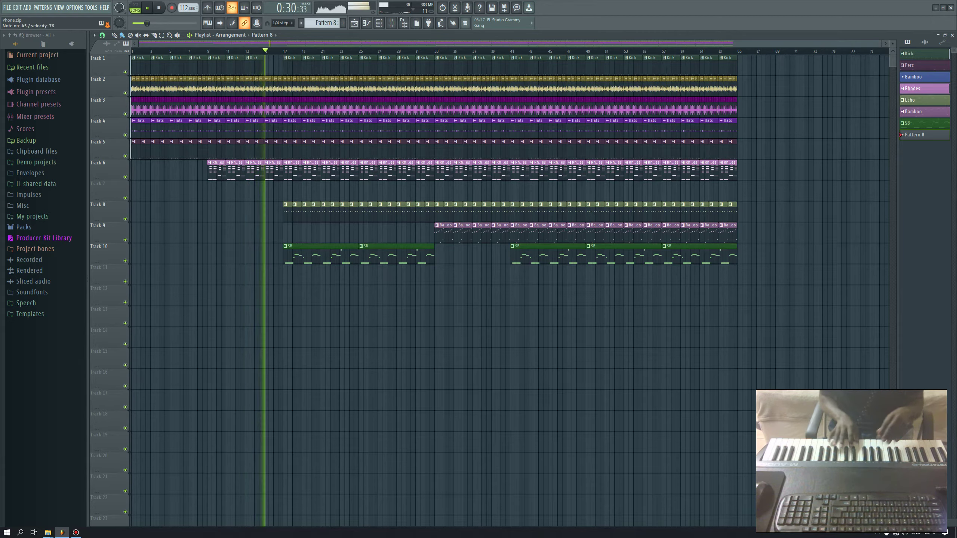
pyautogui.press('space')
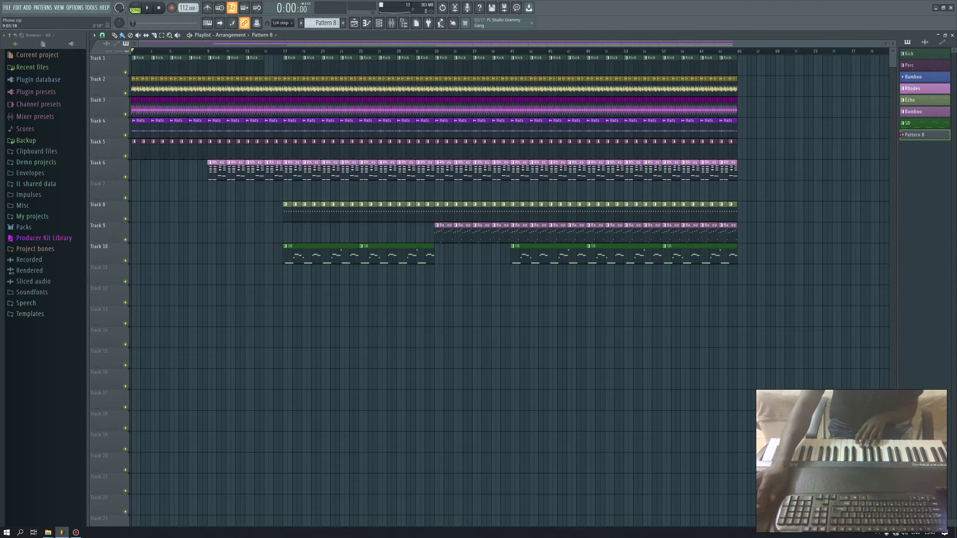
pyautogui.scroll(3, 209, 51)
pyautogui.press('KP_Add')
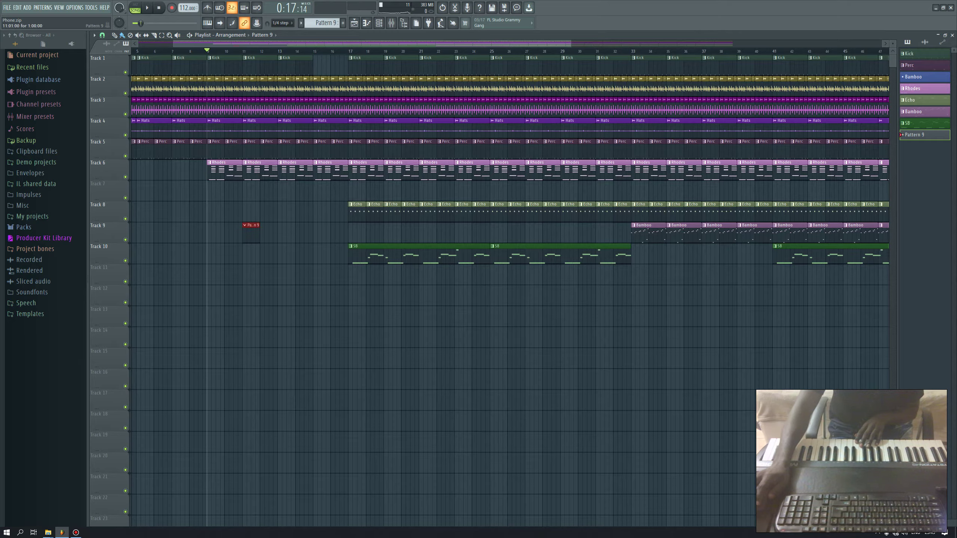
pyautogui.scroll(4, 231, 51)
pyautogui.press('space')
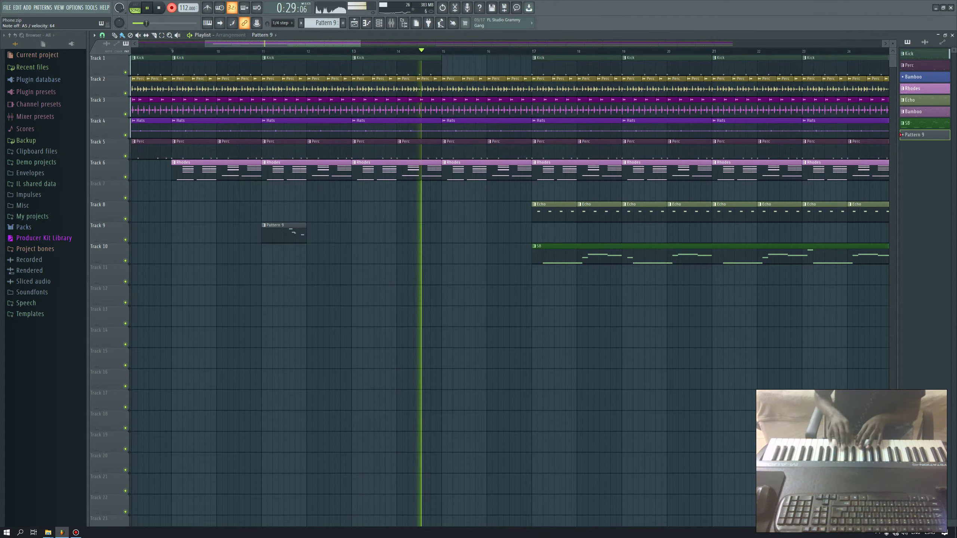
pyautogui.press('space')
# Play back the recorded melody from just before bar 10 and open the Pattern 9 clip in the piano roll
pyautogui.click(210, 51)
pyautogui.press('space')
pyautogui.keyDown('ctrl'); pyautogui.click(330, 232); pyautogui.keyUp('ctrl')
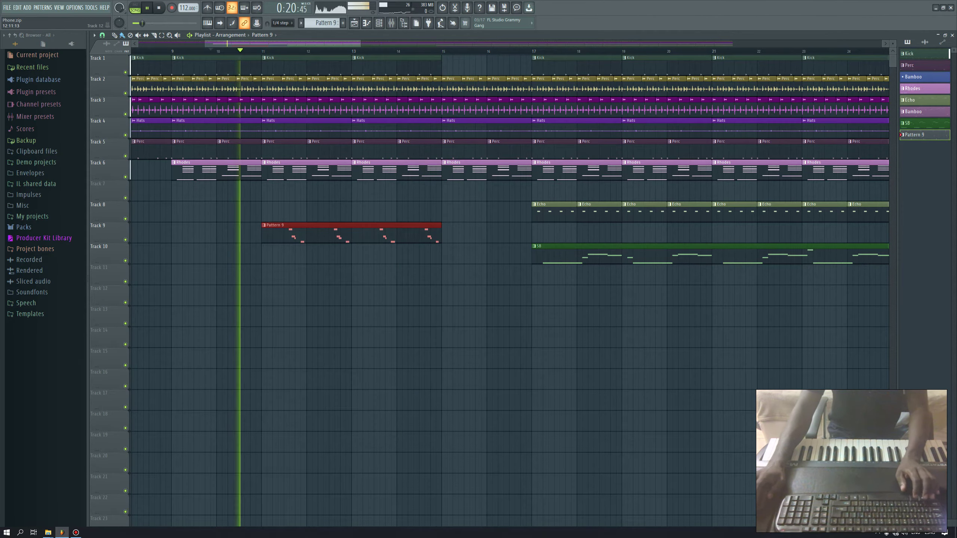
pyautogui.keyDown('ctrl'); pyautogui.click(337, 296); pyautogui.keyUp('ctrl')
pyautogui.scroll(-2, 332, 289)
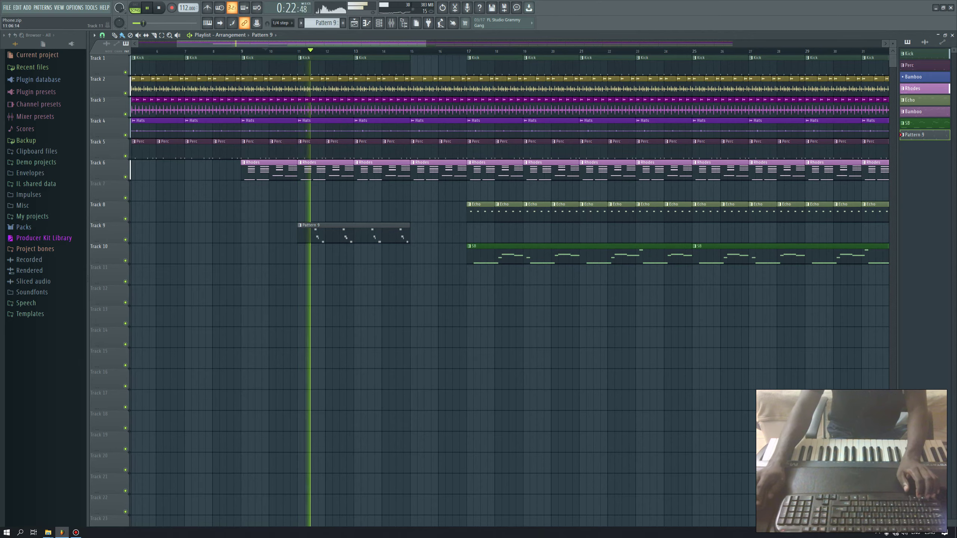
pyautogui.keyDown('ctrl'); pyautogui.click(312, 234); pyautogui.keyUp('ctrl')
pyautogui.doubleClick(313, 234)
pyautogui.scroll(3, 183, 125)
pyautogui.press('space')
pyautogui.press('space')
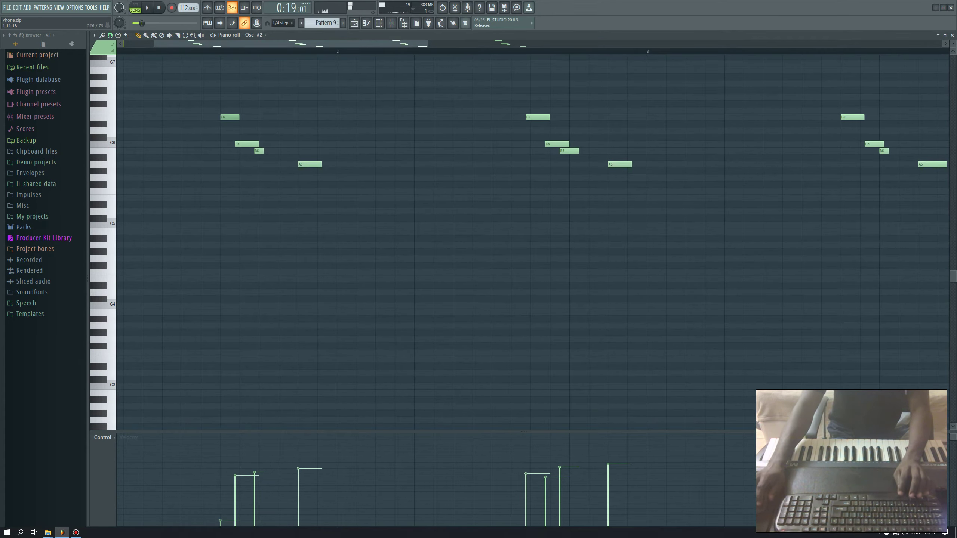
# Align the first four notes (E6, C6, B5, A5) to the grid with equal lengths and velocities, and play the phrase
pyautogui.rightClick(308, 164)
pyautogui.click(301, 164)
pyautogui.moveTo(223, 106); pyautogui.dragTo(363, 202)
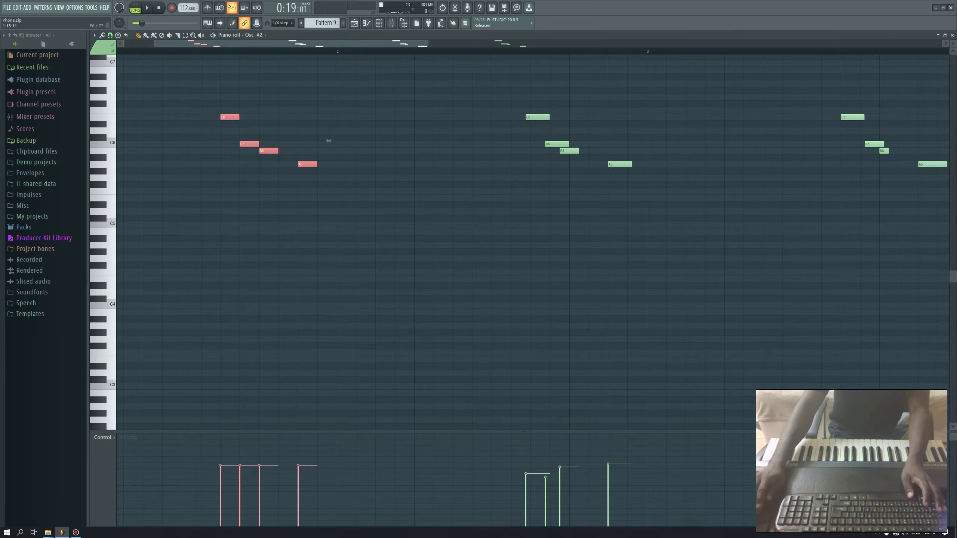
pyautogui.hotkey('ctrl', 'd')
pyautogui.moveTo(162, 44); pyautogui.dragTo(131, 44)
pyautogui.press('space')
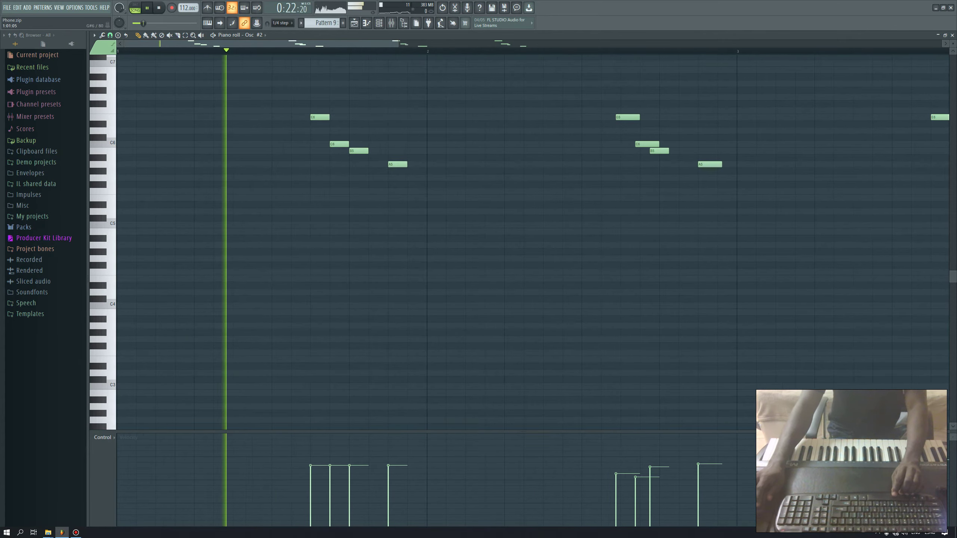
pyautogui.press('space')
# Add an A5 note at the start of bar 1 and an A6 note at step 7, and play the phrase
pyautogui.click(119, 144)
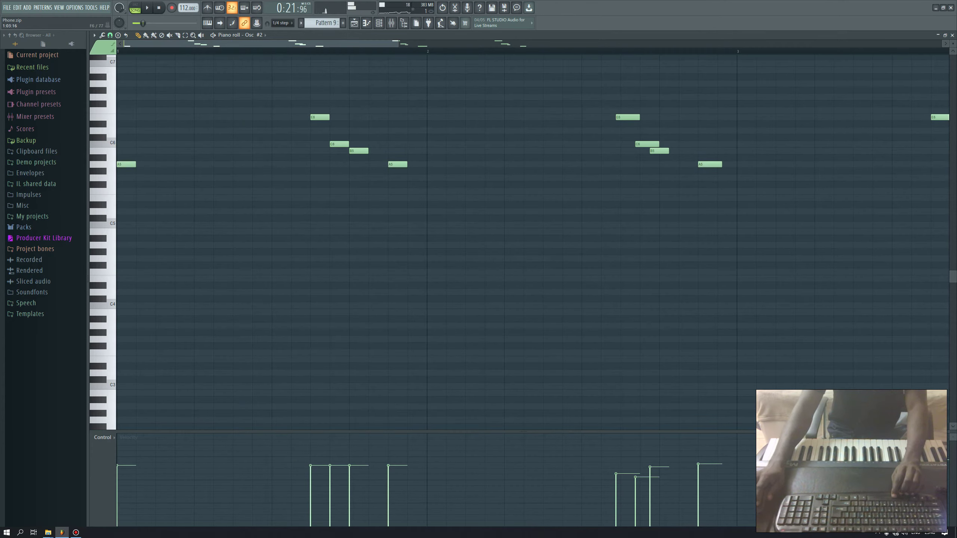
pyautogui.press('space')
pyautogui.click(196, 124)
pyautogui.press('space')
pyautogui.moveTo(220, 97); pyautogui.dragTo(240, 90)
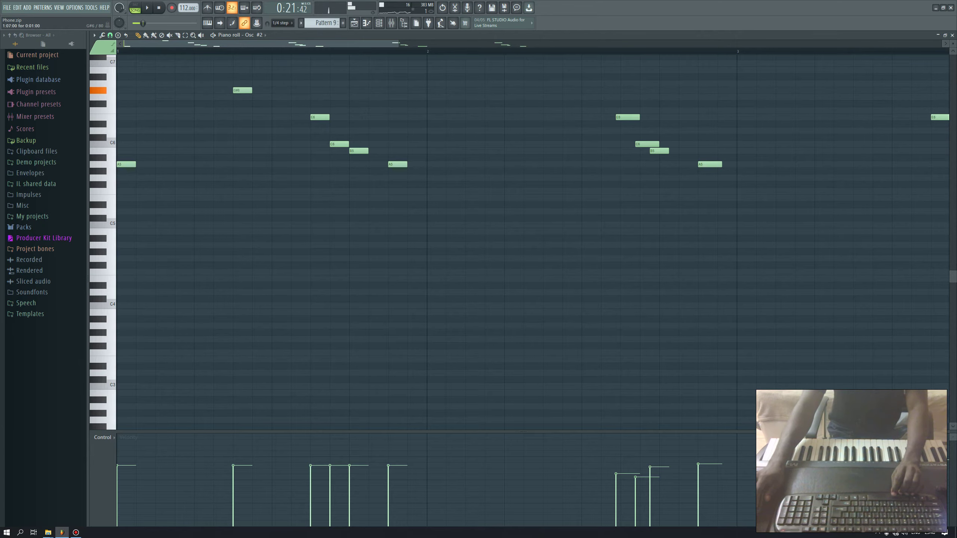
pyautogui.press('space')
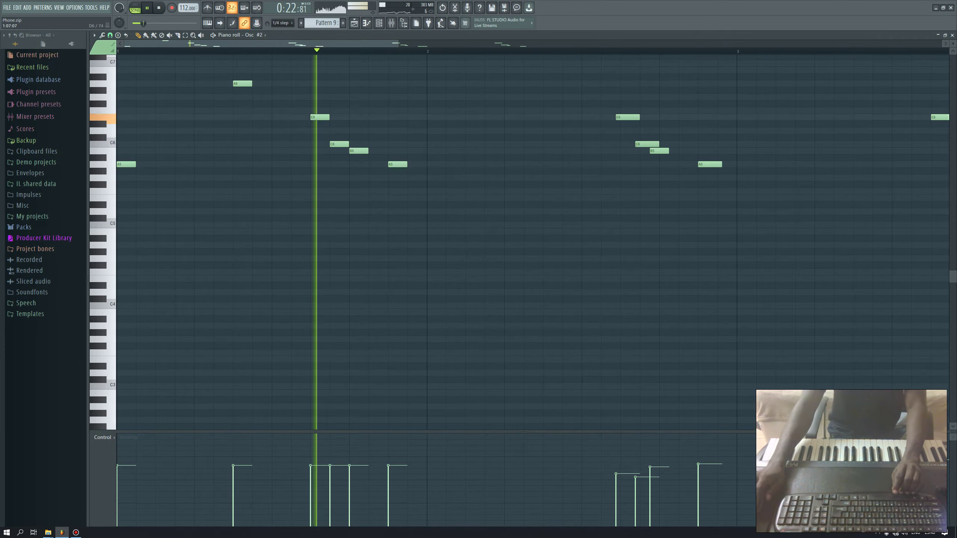
# Reduce the A6 note's velocity slightly and delete all the recorded notes after bar 1
pyautogui.scroll(-2, 235, 144)
pyautogui.press('space')
pyautogui.press('space')
pyautogui.scroll(-2, 580, 212)
pyautogui.moveTo(590, 215); pyautogui.dragTo(280, 79)
pyautogui.press('Delete')
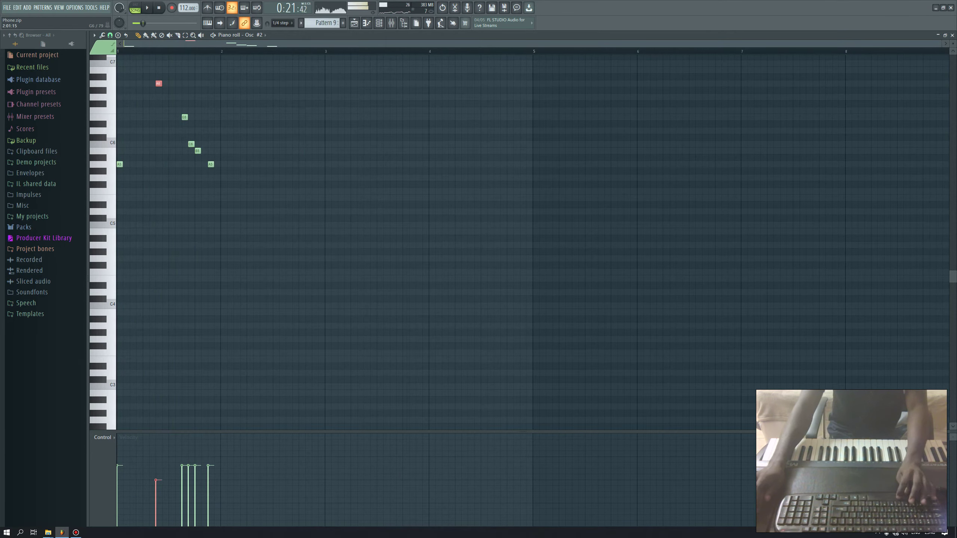
# Duplicate the edited bar 1 phrase into bar 2 and deselect the notes
pyautogui.moveTo(310, 231); pyautogui.dragTo(117, 55)
pyautogui.hotkey('ctrl', 'b')
pyautogui.moveTo(309, 127); pyautogui.dragTo(329, 127)
pyautogui.keyDown('ctrl'); pyautogui.click(320, 94); pyautogui.keyUp('ctrl')
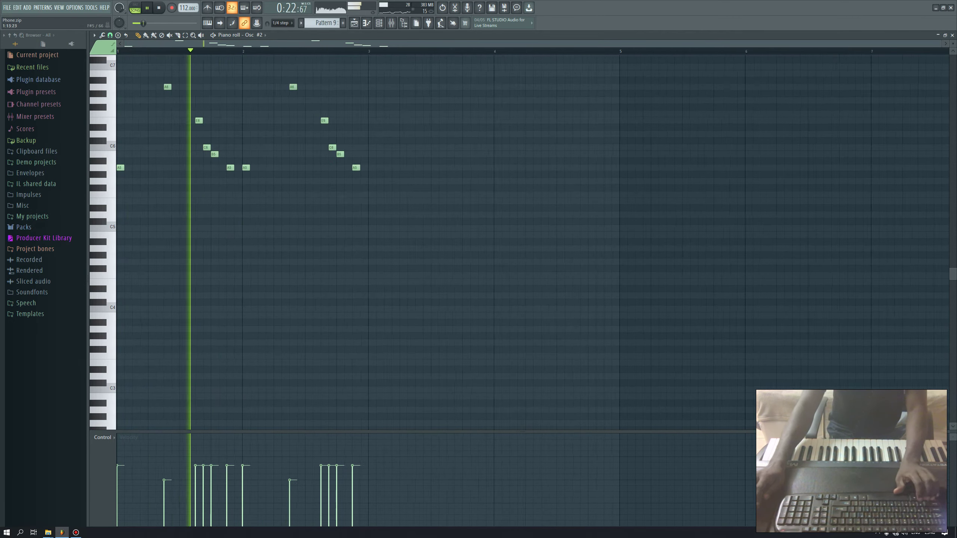
# Repeat the Pattern 9 clip up to bar 17 in the playlist and move the clips from Track 9 to Track 12
pyautogui.press('F5')
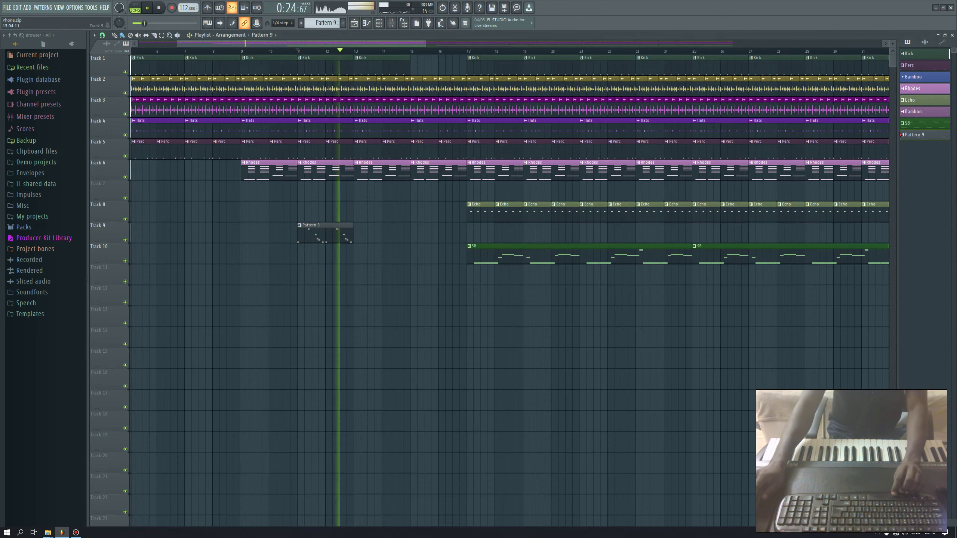
pyautogui.click(415, 233)
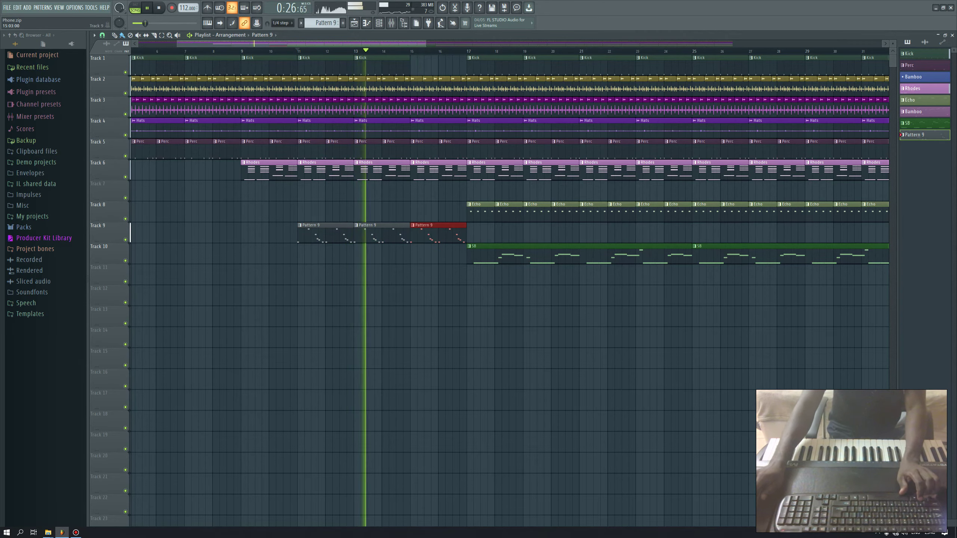
pyautogui.scroll(-4, 361, 274)
pyautogui.moveTo(336, 233); pyautogui.dragTo(233, 232)
pyautogui.hotkey('shift', 'Down')
pyautogui.hotkey('shift', 'Down')
pyautogui.hotkey('shift', 'Down')
# Duplicate the Pattern 9 clips along Track 12 until they reach the end of the arrangement
pyautogui.hotkey('ctrl', 'b')
pyautogui.hotkey('ctrl', 'b')
pyautogui.hotkey('ctrl', 'b')
pyautogui.hotkey('ctrl', 'b')
pyautogui.hotkey('ctrl', 'b')
pyautogui.hotkey('ctrl', 'b')
pyautogui.hotkey('ctrl', 'b')
pyautogui.hotkey('ctrl', 'b')
# Deselect the clips and rename Pattern 9 as Vcf with a light blue colour
pyautogui.press('Escape')
pyautogui.press('F2')
pyautogui.write('Vcf')
pyautogui.press('Return')
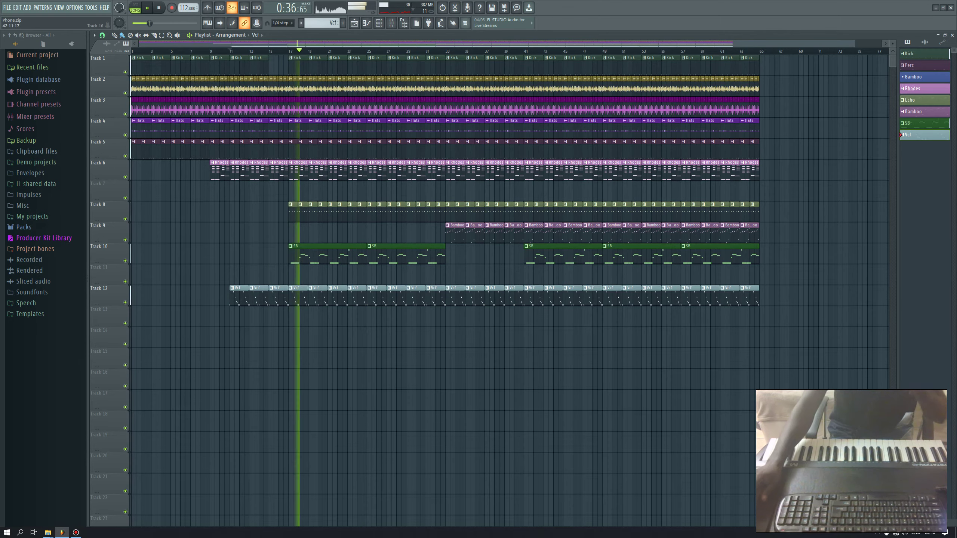
# Add a D-50 synthesizer channel to the channel rack
pyautogui.press('F6')
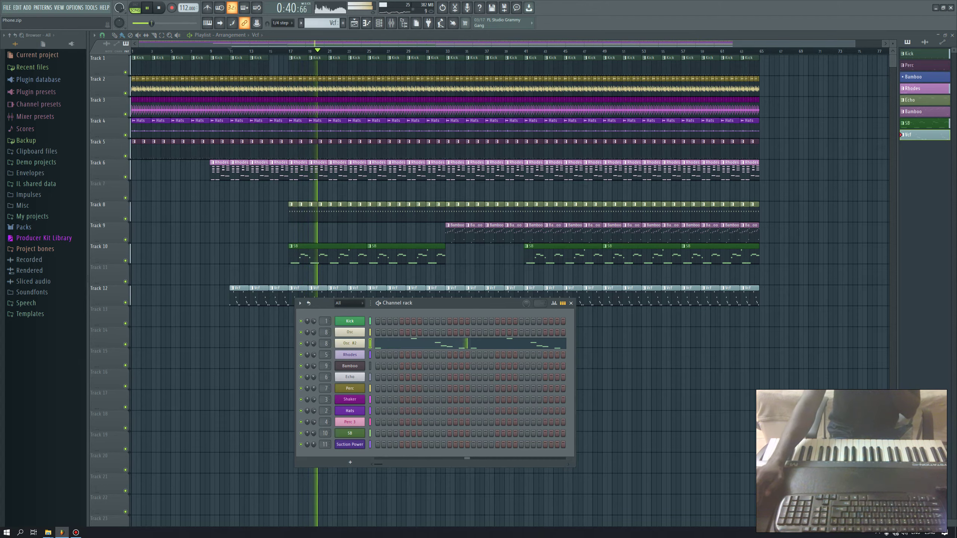
pyautogui.click(350, 462)
pyautogui.moveTo(359, 477)
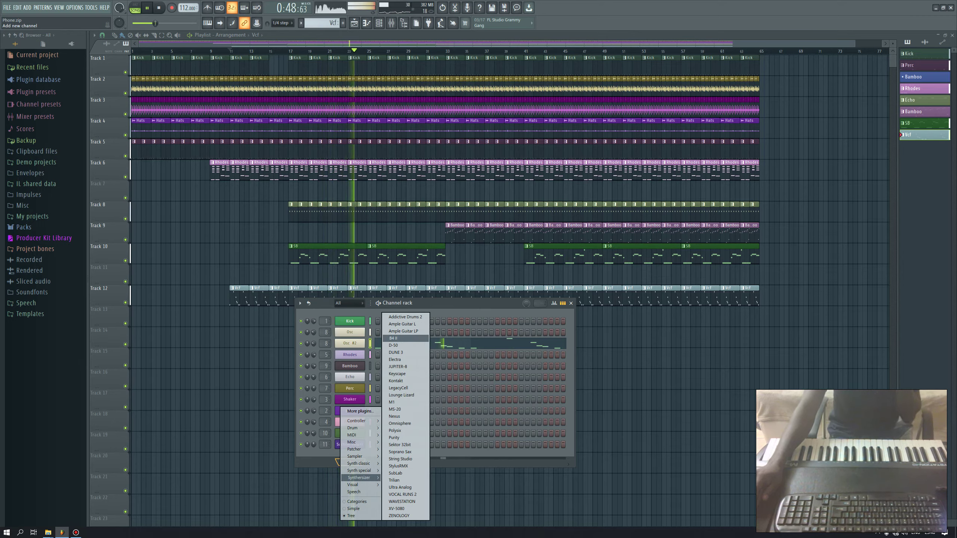
pyautogui.click(394, 345)
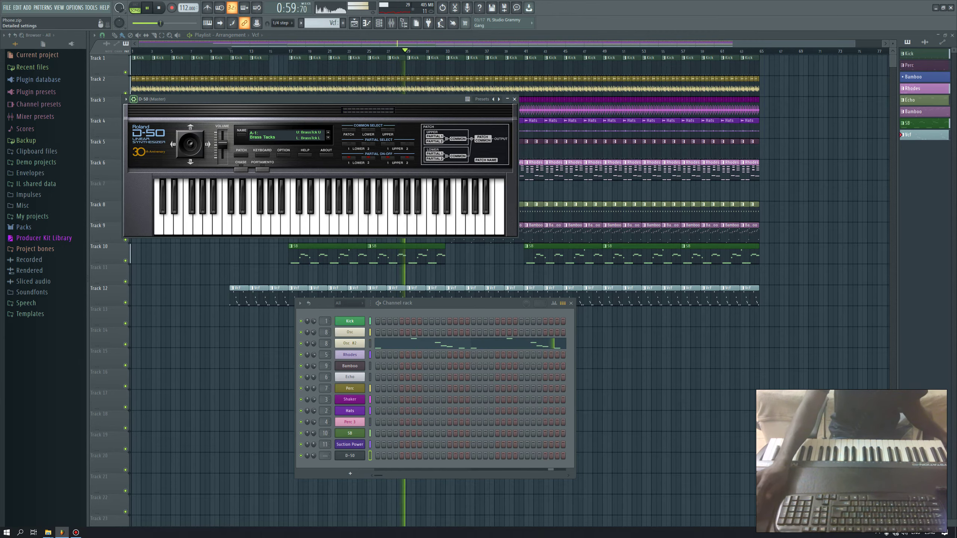
# Link the D-50's channel pitch to the controller, set its pitch range to 7 semitones, and close the plugin windows
pyautogui.click(134, 99)
pyautogui.rightClick(479, 110)
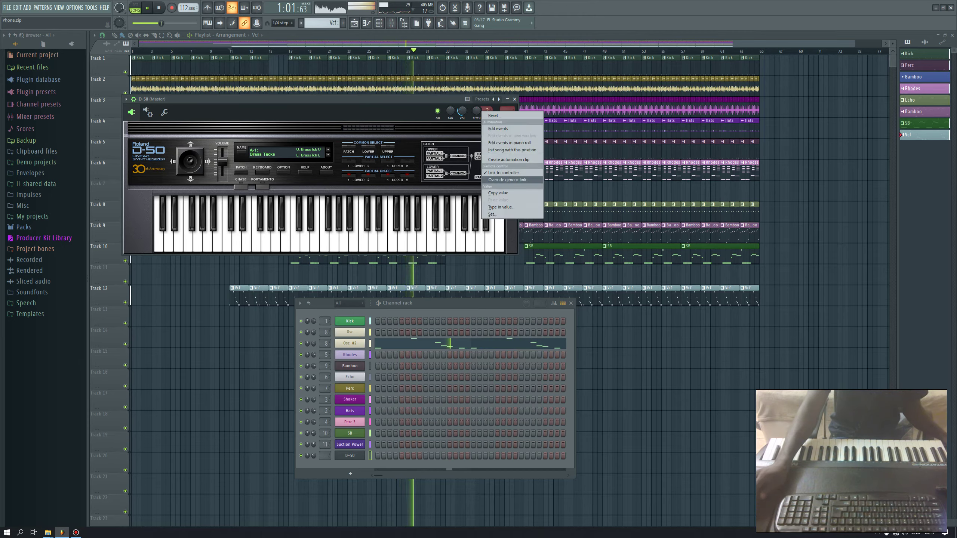
pyautogui.click(505, 173)
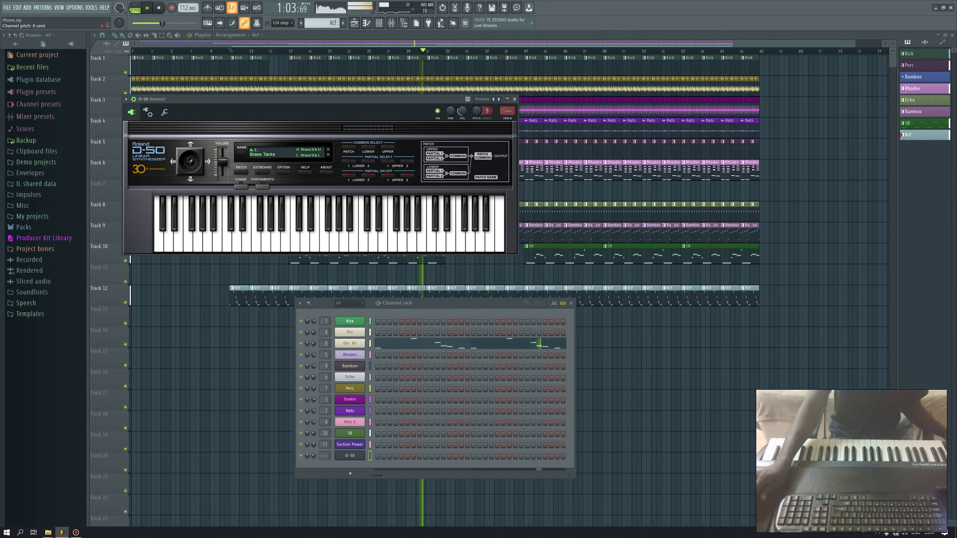
pyautogui.moveTo(487, 110); pyautogui.dragTo(487, 108)
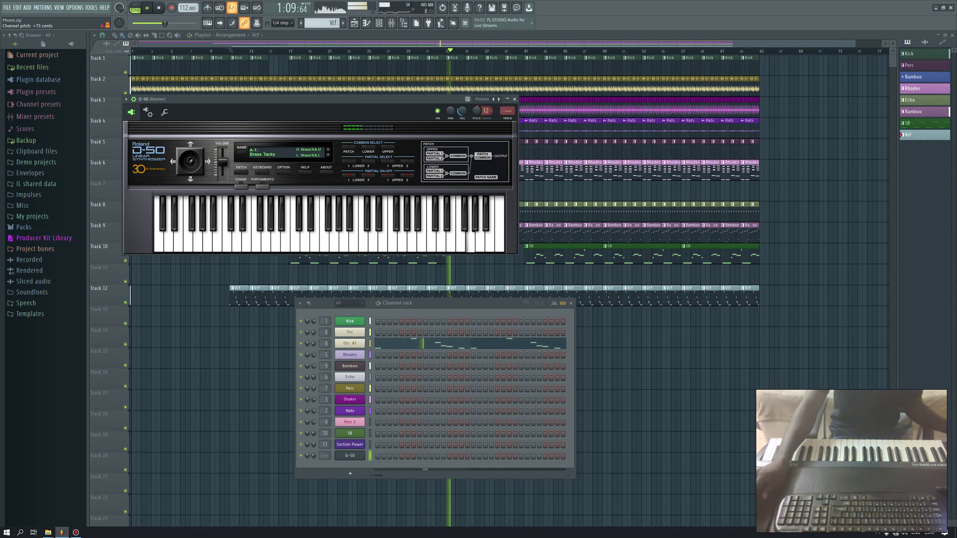
pyautogui.moveTo(487, 111); pyautogui.dragTo(486, 115)
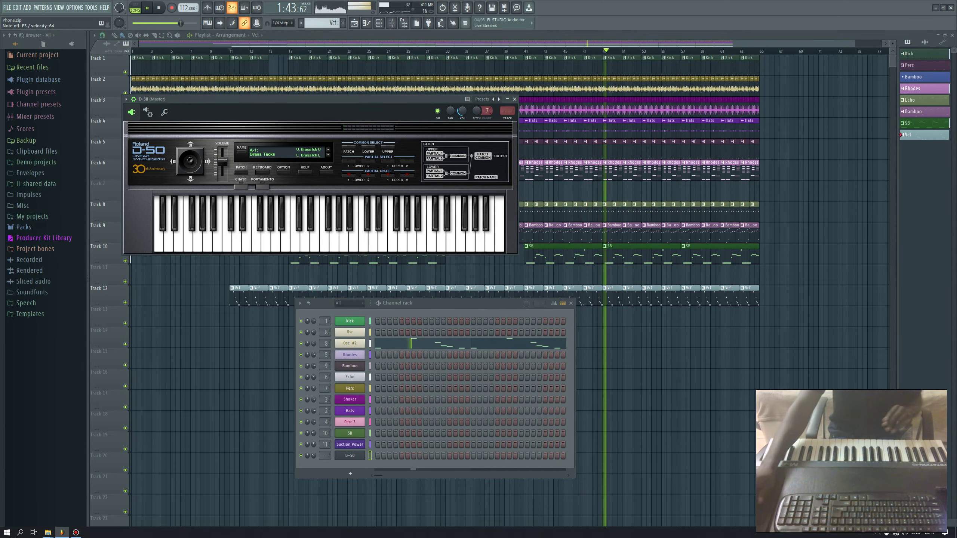
pyautogui.press('F12')
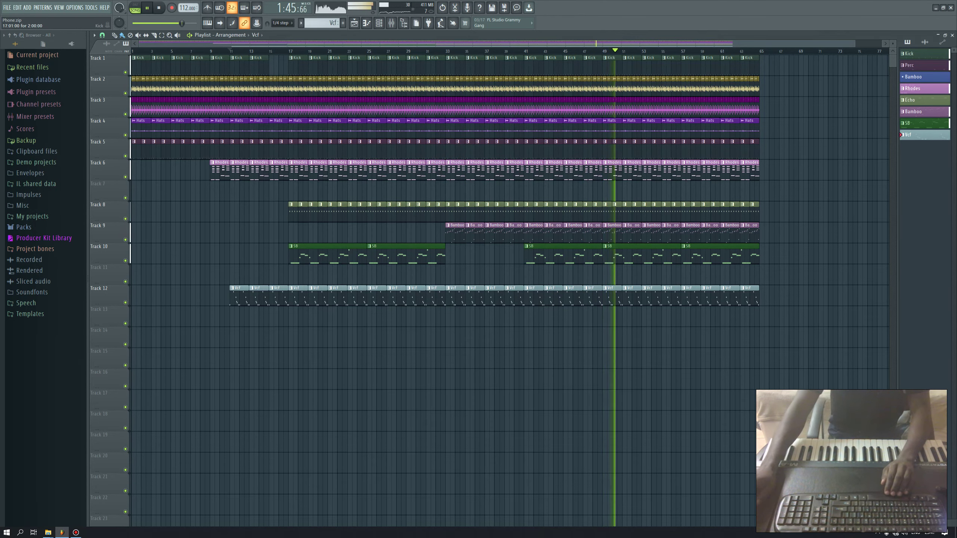
# Select the SB pattern and play through the Suction Power channel's notes in the piano roll
pyautogui.press('space')
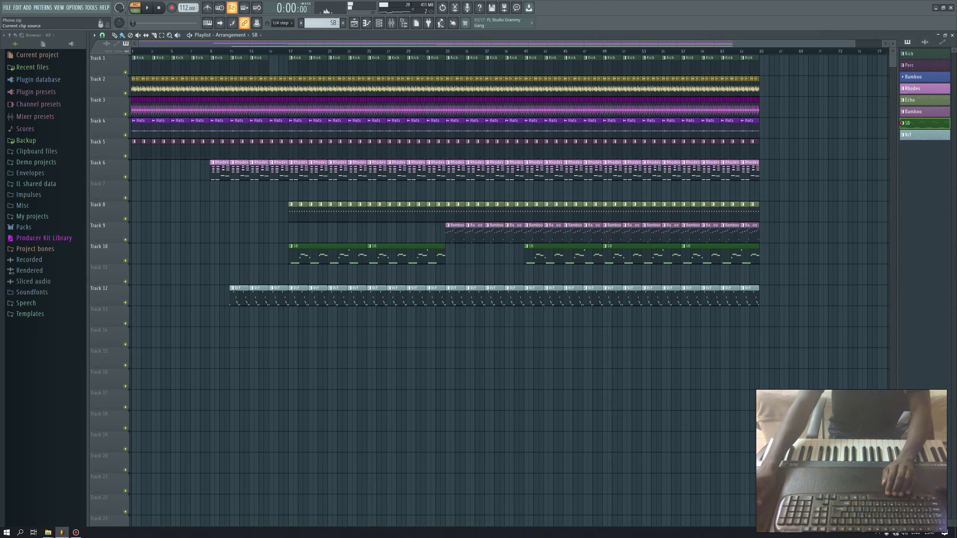
pyautogui.press('F6')
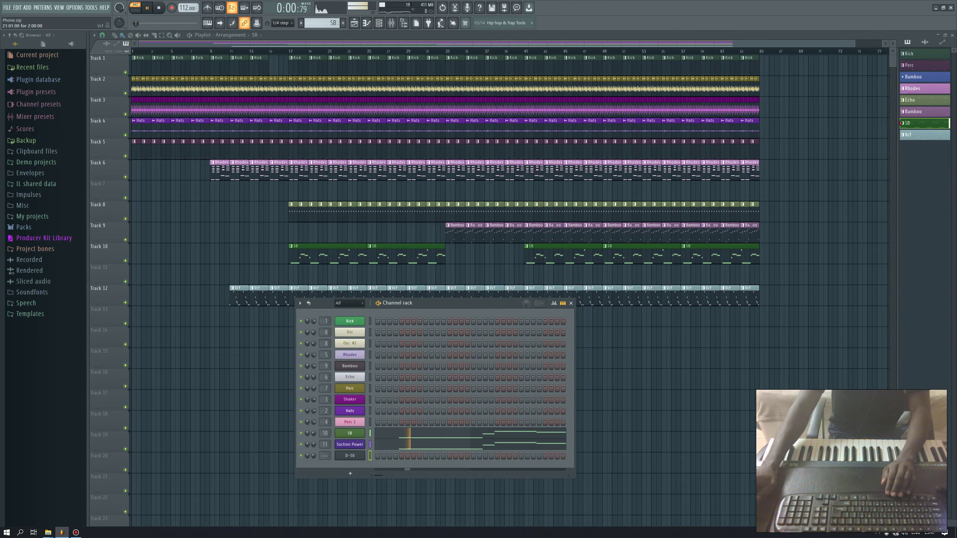
pyautogui.moveTo(415, 303); pyautogui.dragTo(301, 121)
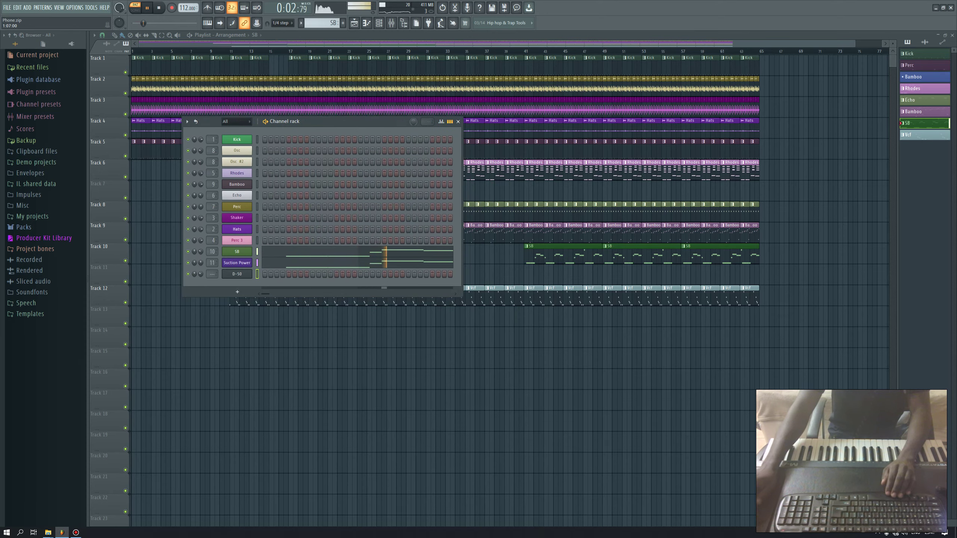
pyautogui.click(237, 263)
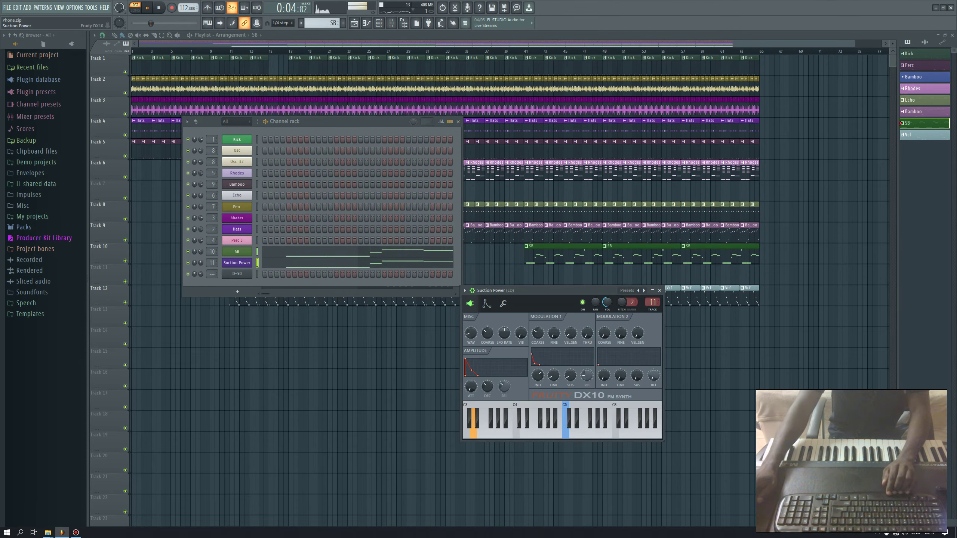
pyautogui.press('F7')
pyautogui.press('space')
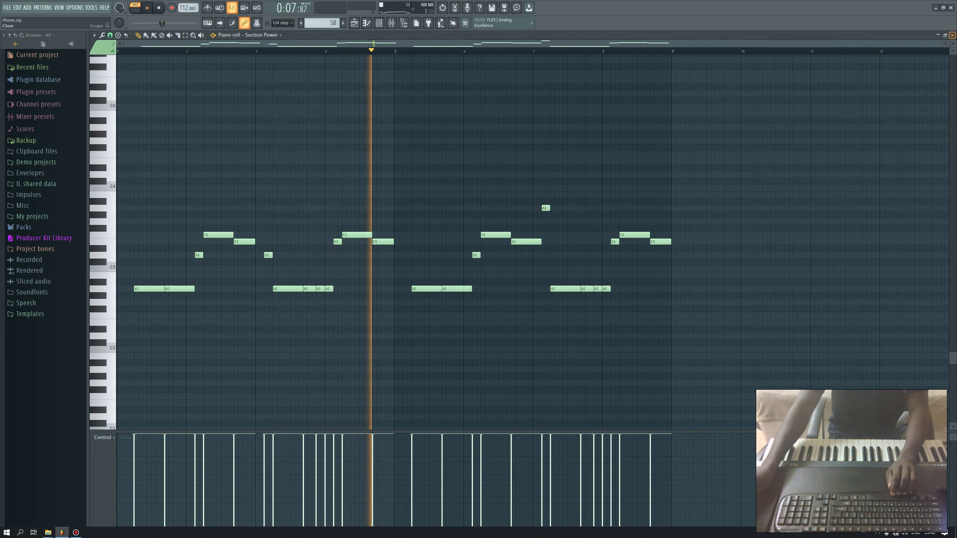
pyautogui.press('space')
pyautogui.click(952, 35)
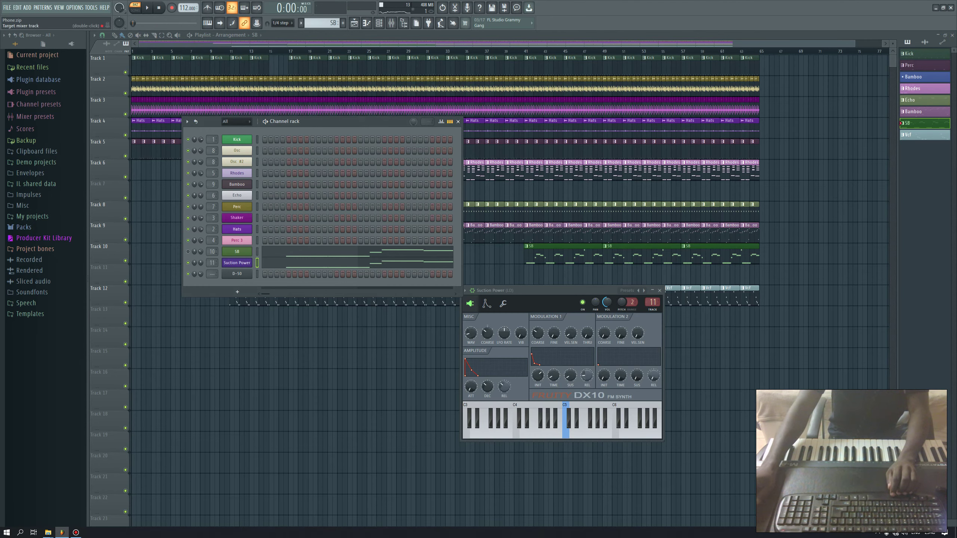
# Play through the SB channel's notes in the piano roll and close the open windows
pyautogui.click(265, 252)
pyautogui.press('space')
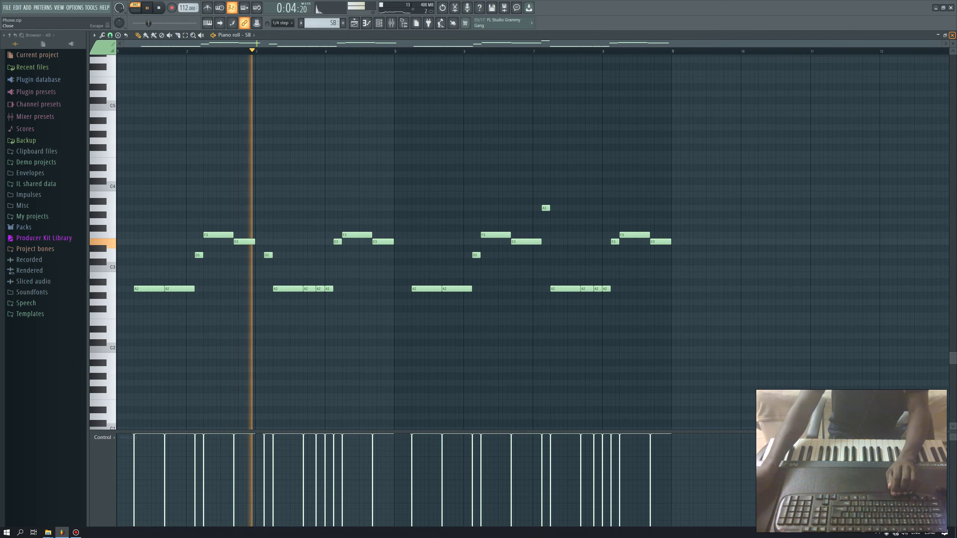
pyautogui.press('space')
pyautogui.click(952, 35)
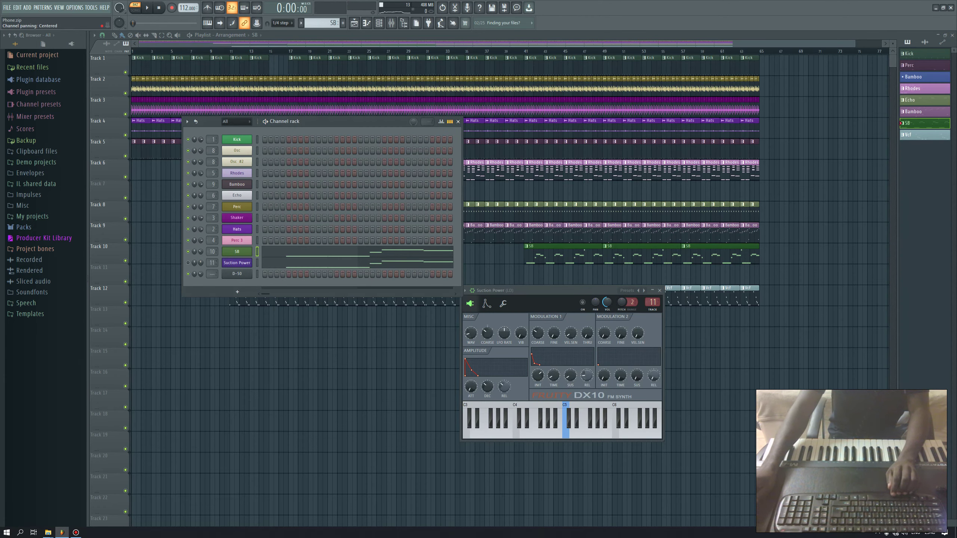
pyautogui.press('F12')
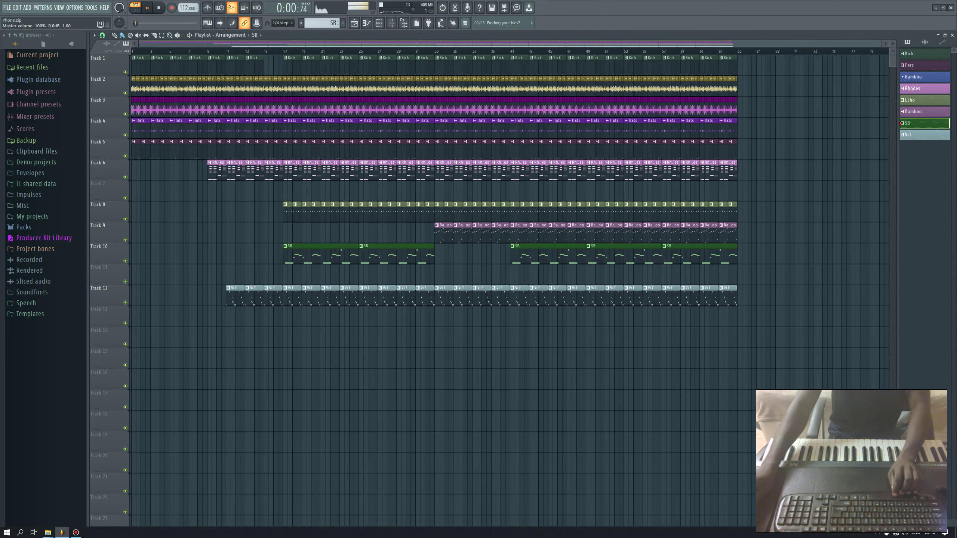
# Play the arrangement from about bar 14 while checking the mixer levels and the channel rack
pyautogui.click(256, 51)
pyautogui.press('space')
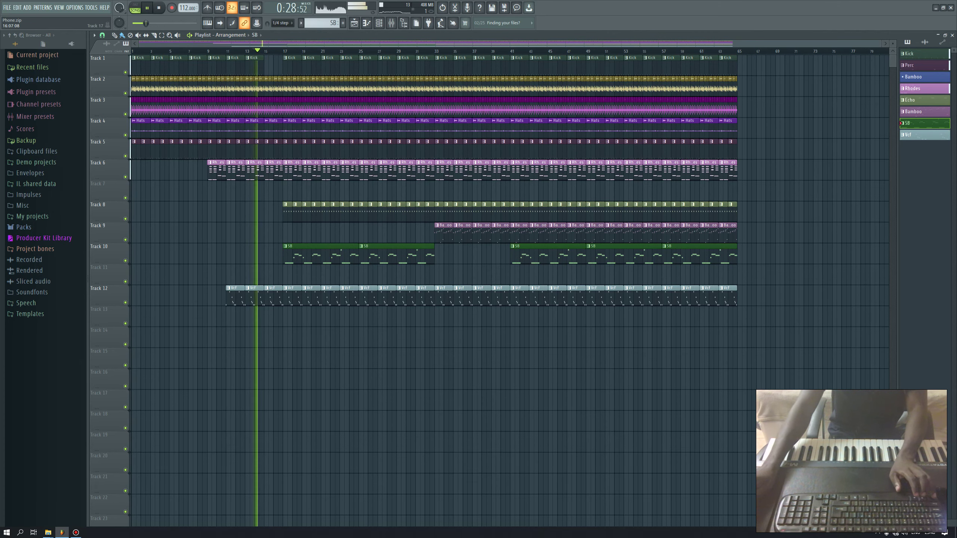
pyautogui.press('F9')
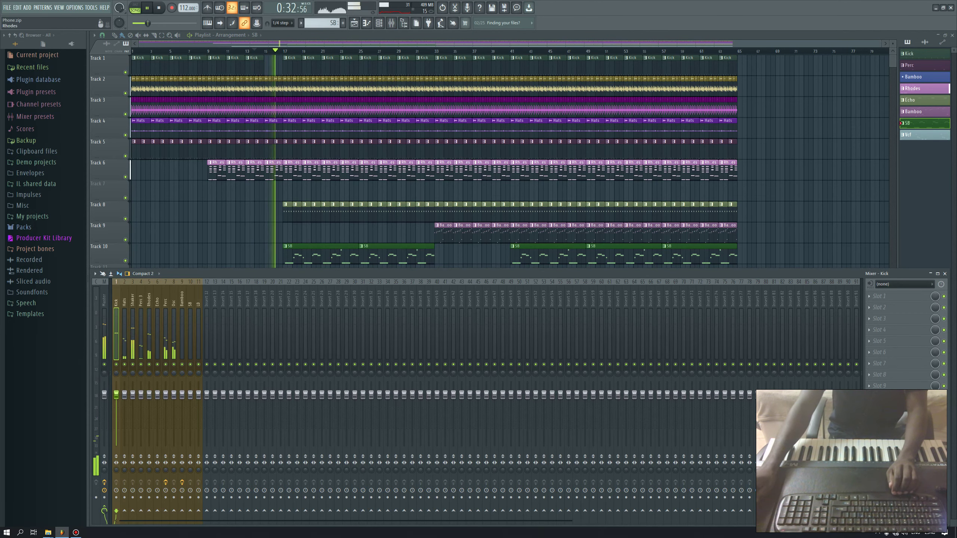
pyautogui.press('F9')
pyautogui.press('F6')
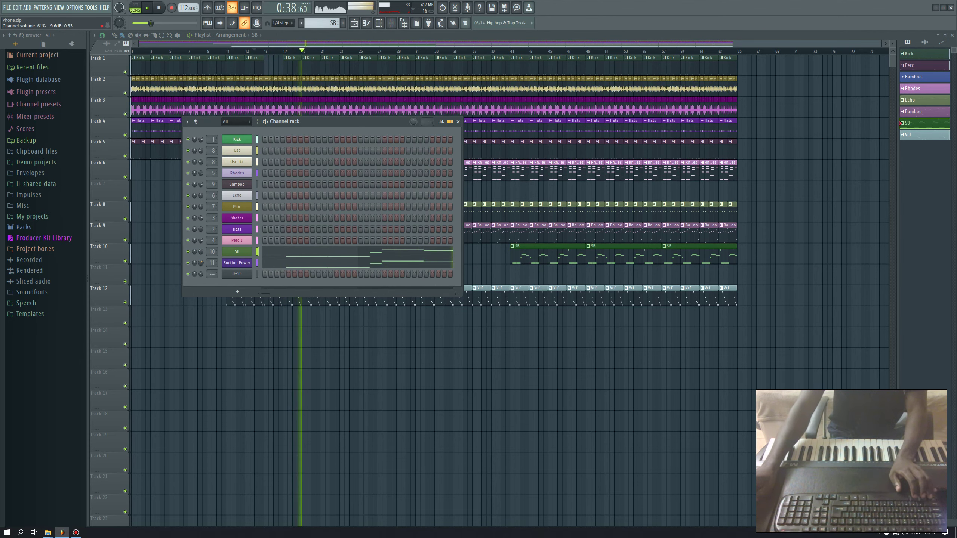
pyautogui.press('F6')
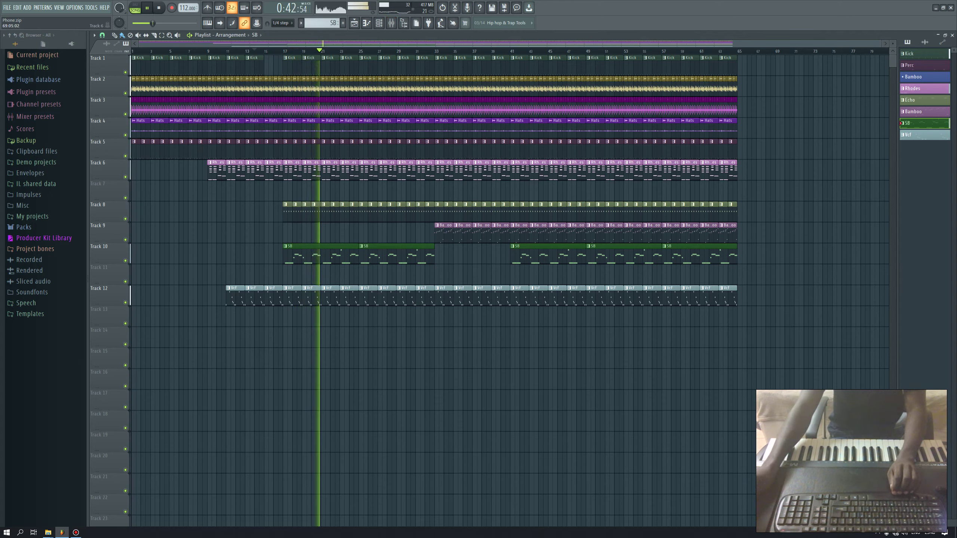
pyautogui.press('F6')
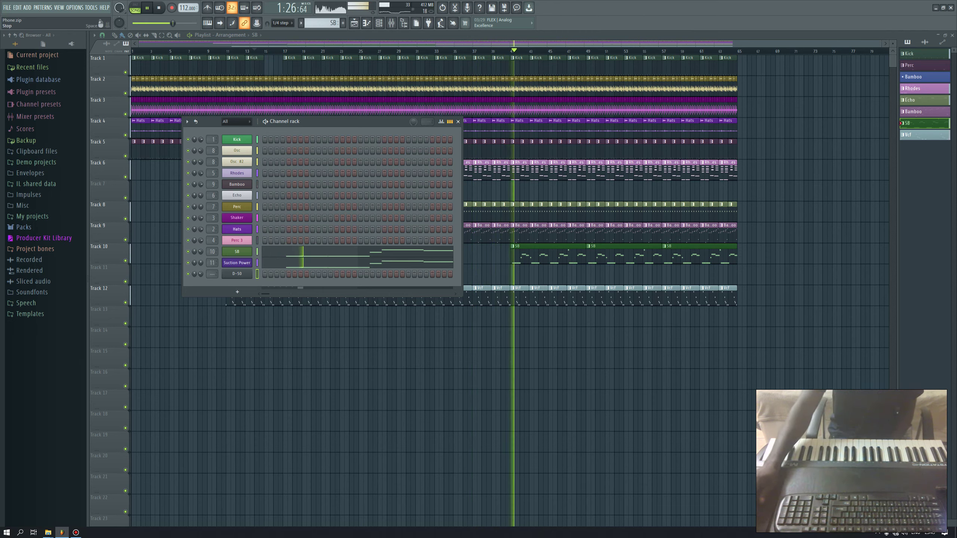
pyautogui.click(76, 532)
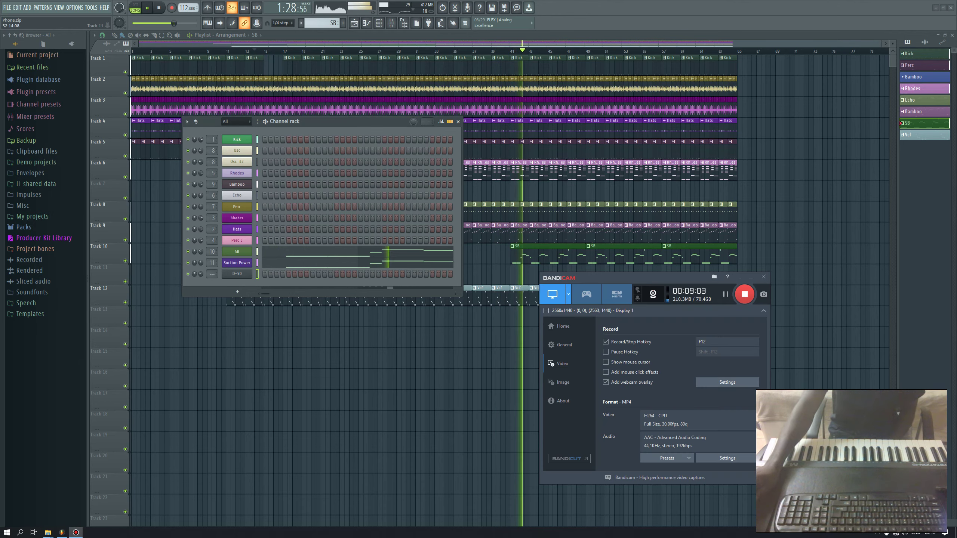